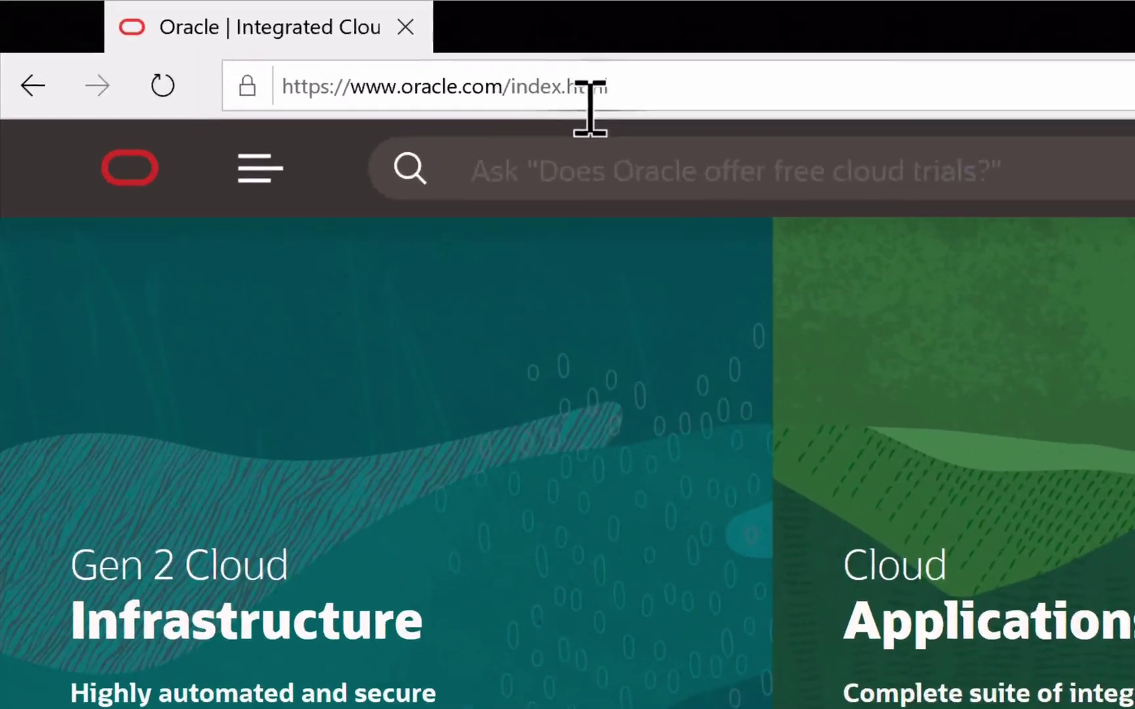
- Navigate from the oracle.com menu through Oracle Database to the Application Development page
{"action": "left_click", "coordinate": [249, 160]}
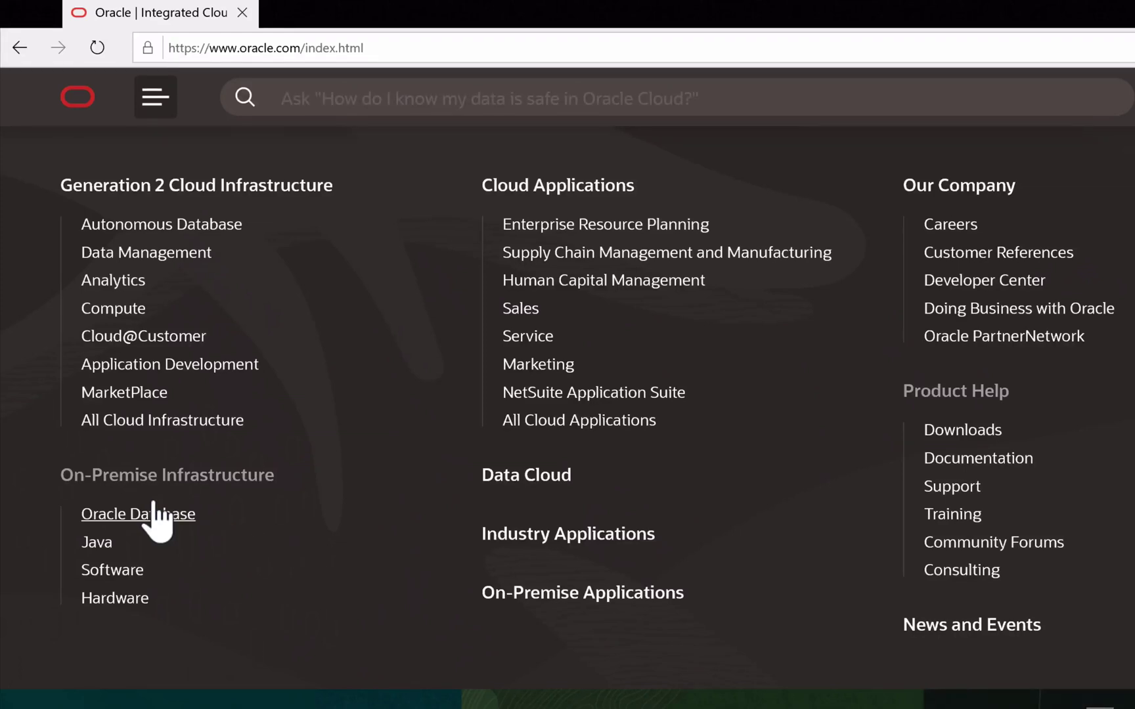
{"action": "left_click", "coordinate": [153, 505]}
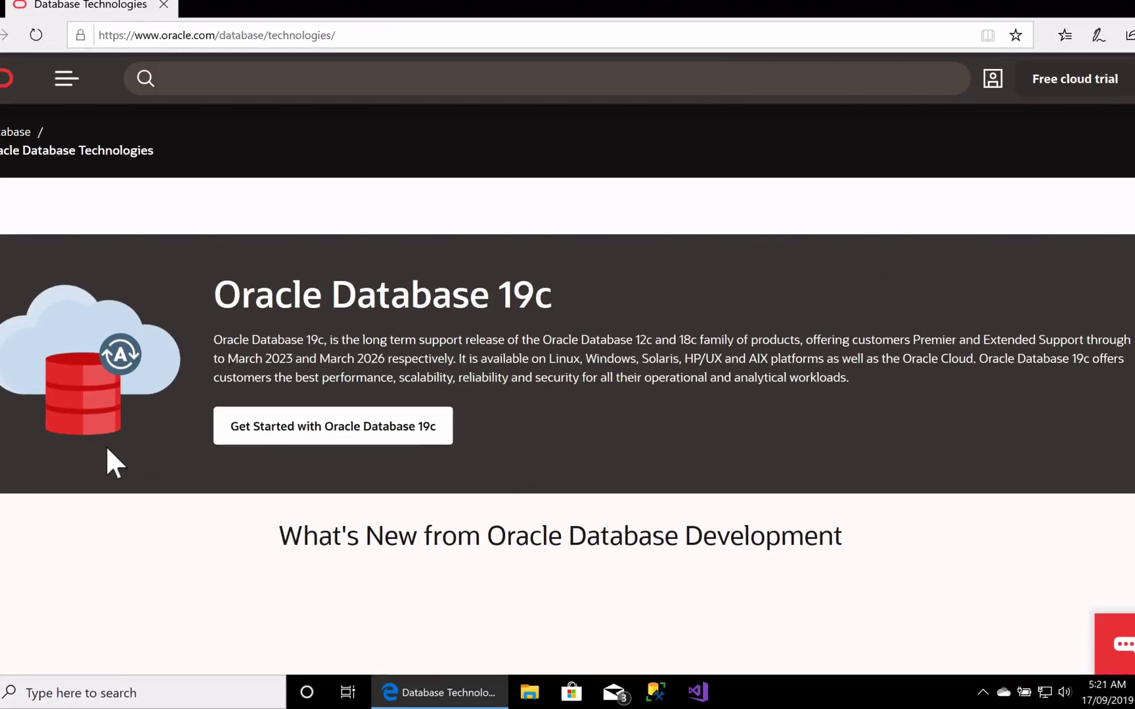
{"action": "scroll", "coordinate": [853, 325], "scroll_direction": "down", "scroll_amount": 5}
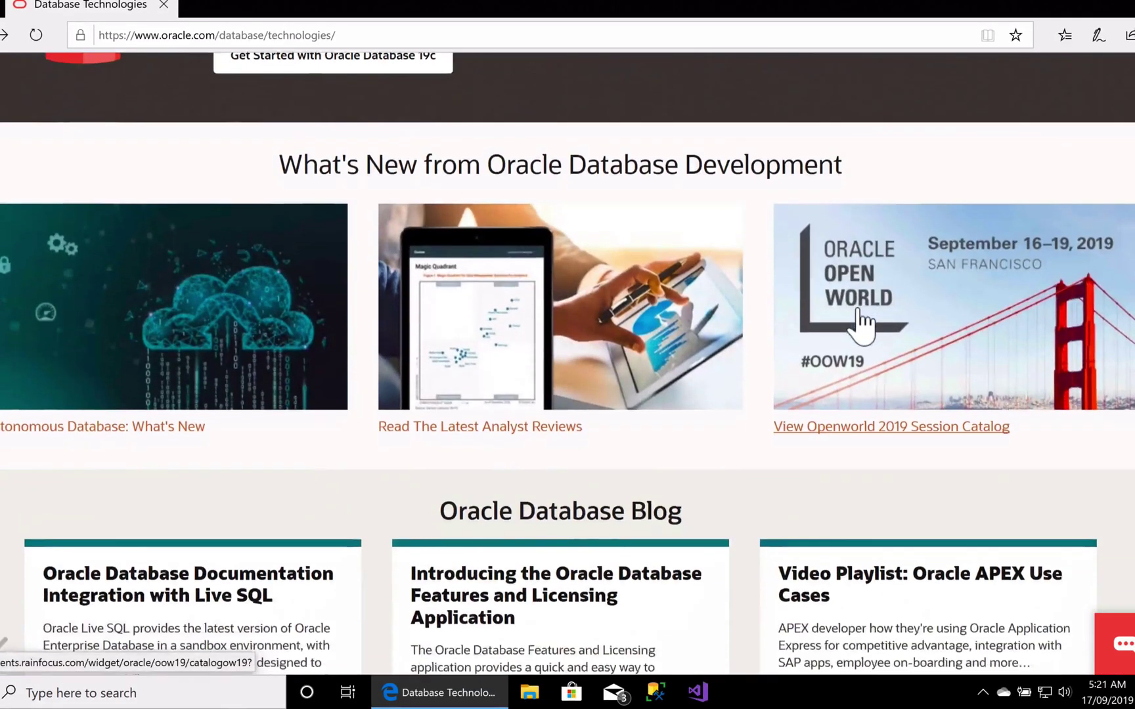
{"action": "scroll", "coordinate": [860, 321], "scroll_direction": "down", "scroll_amount": 10}
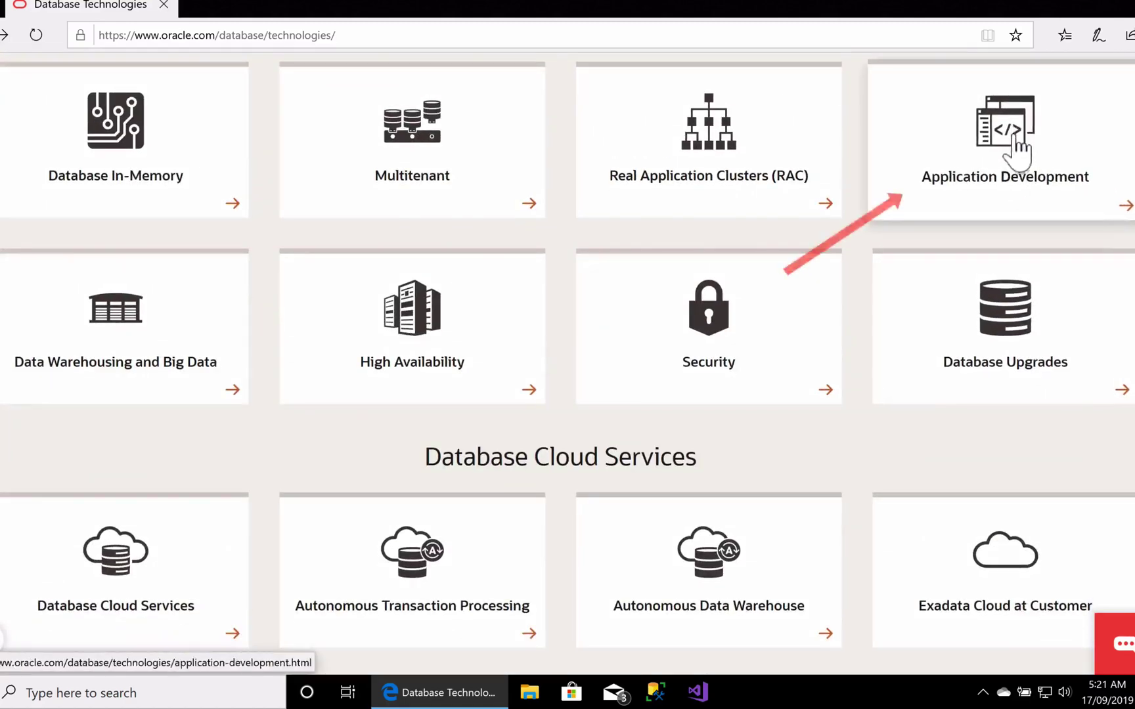
{"action": "scroll", "coordinate": [1006, 144], "scroll_direction": "up", "scroll_amount": 3}
{"action": "left_click", "coordinate": [976, 327]}
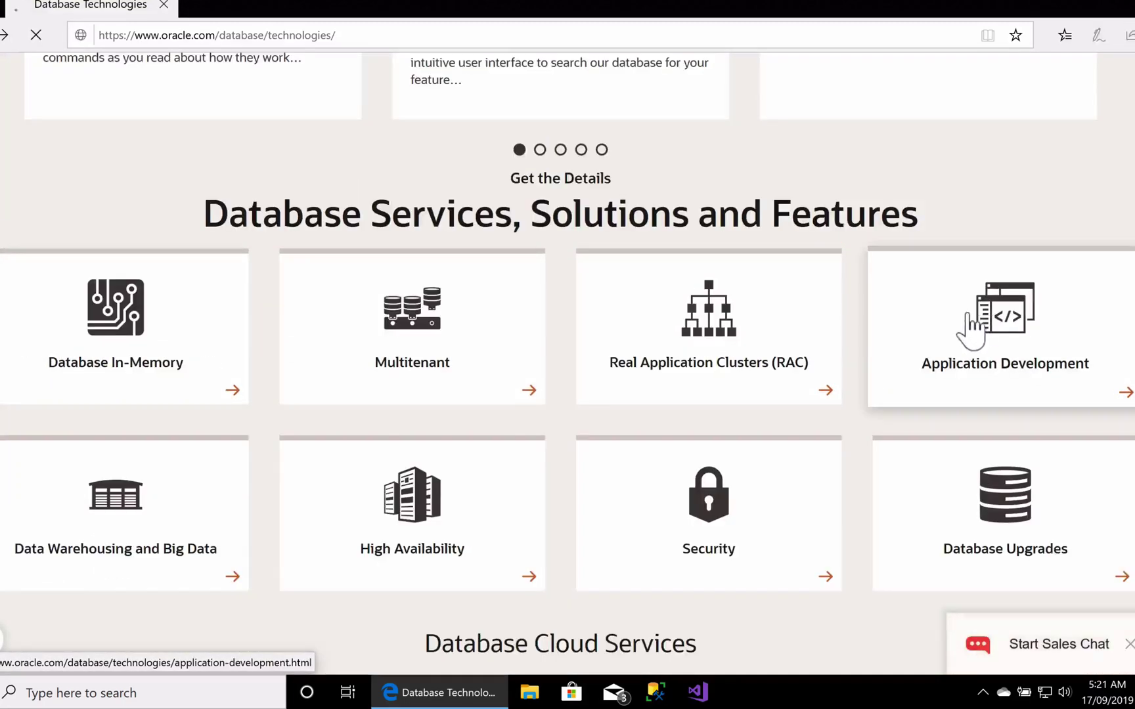
{"action": "scroll", "coordinate": [396, 269], "scroll_direction": "down", "scroll_amount": 10}
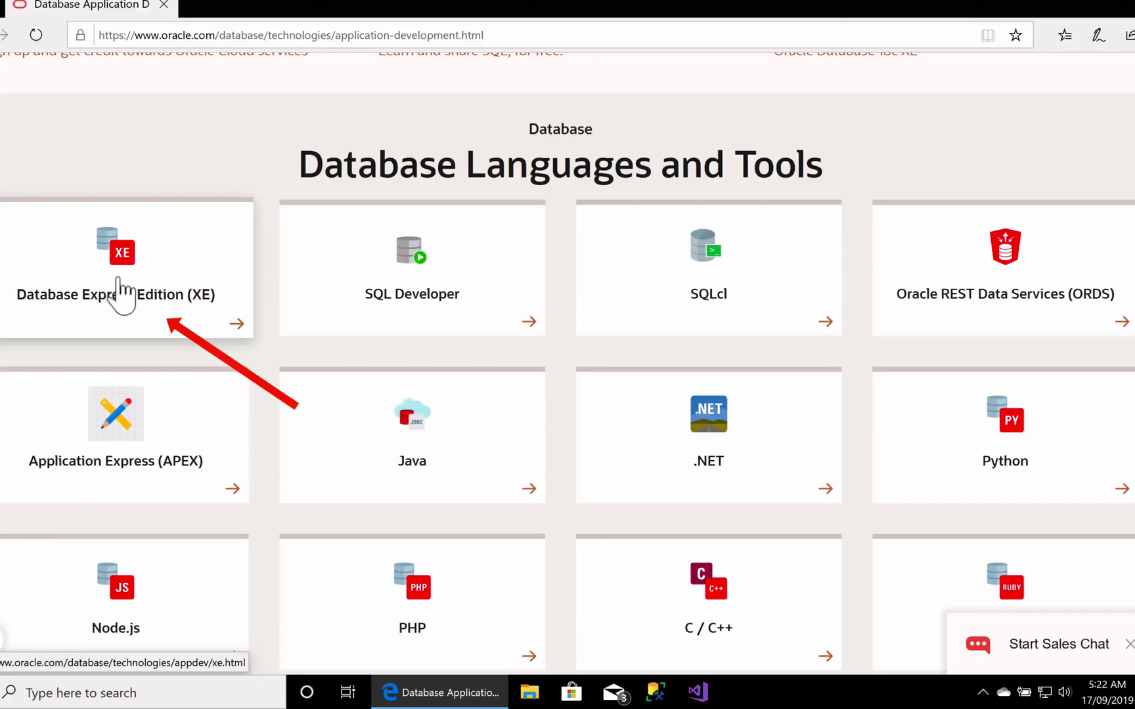
- Open the Database Express Edition (XE) downloads and choose the 18c Windows x64 package
{"action": "left_click", "coordinate": [116, 281]}
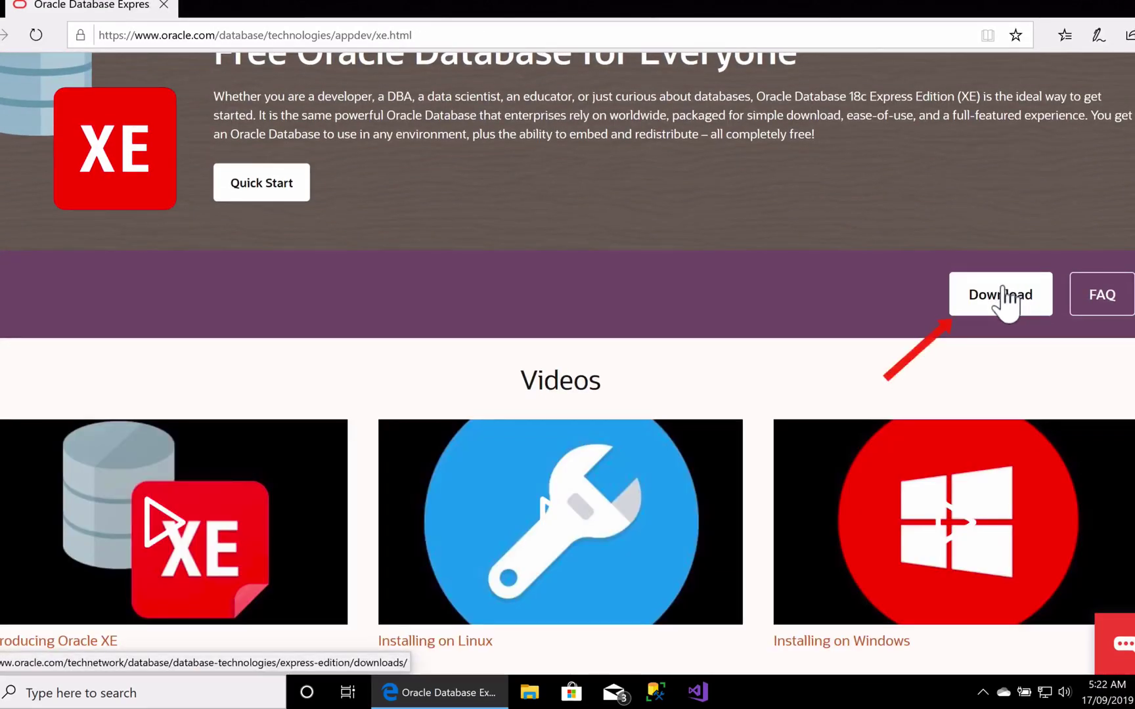
{"action": "left_click", "coordinate": [1002, 297]}
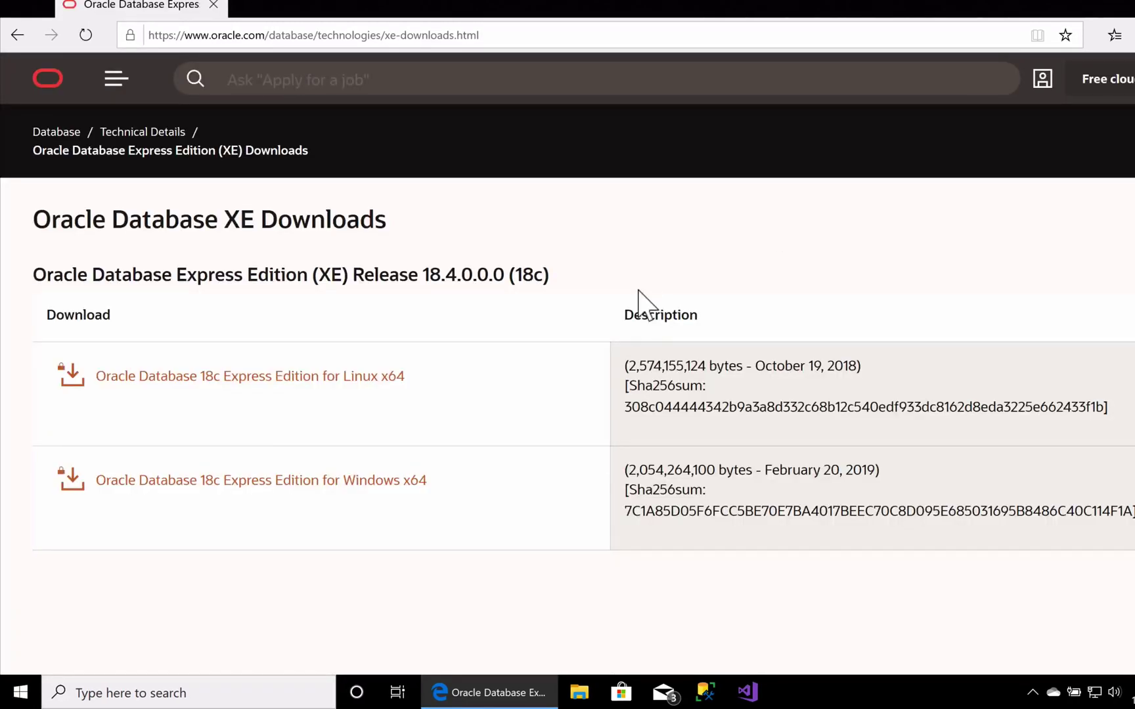
{"action": "scroll", "coordinate": [638, 291], "scroll_direction": "down", "scroll_amount": 2}
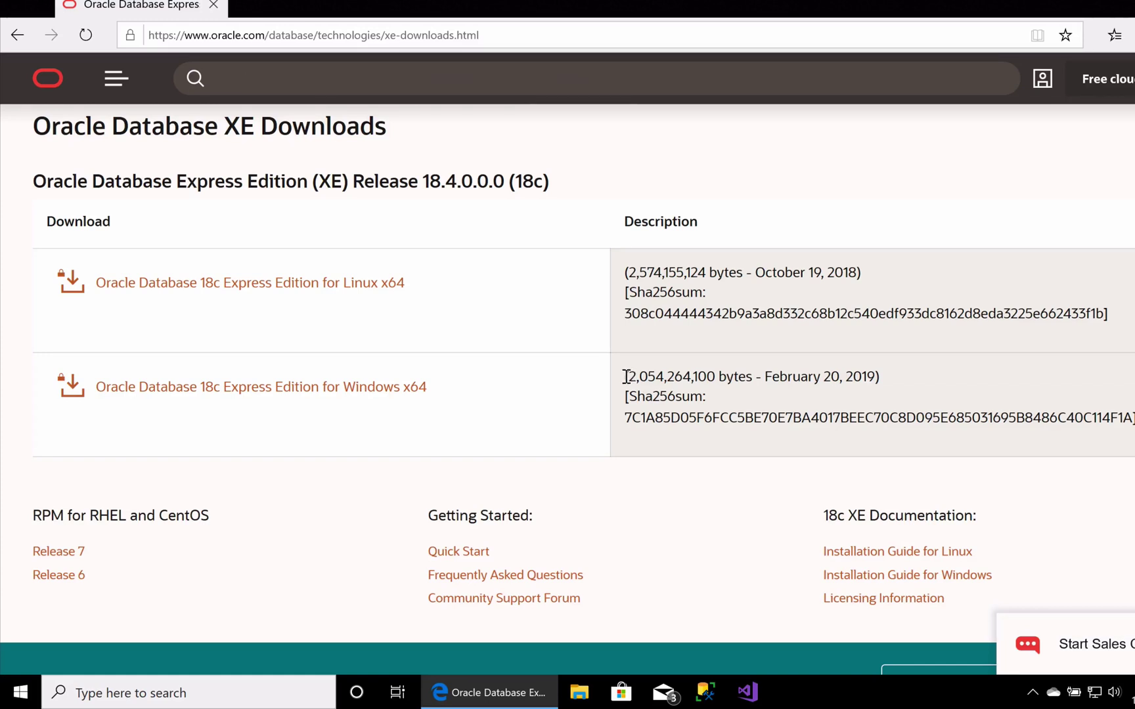
{"action": "left_click", "coordinate": [342, 387]}
- Accept the licence, download OracleXE184_Win64.zip, and sign in with the account e-mail and password
{"action": "left_click", "coordinate": [370, 308]}
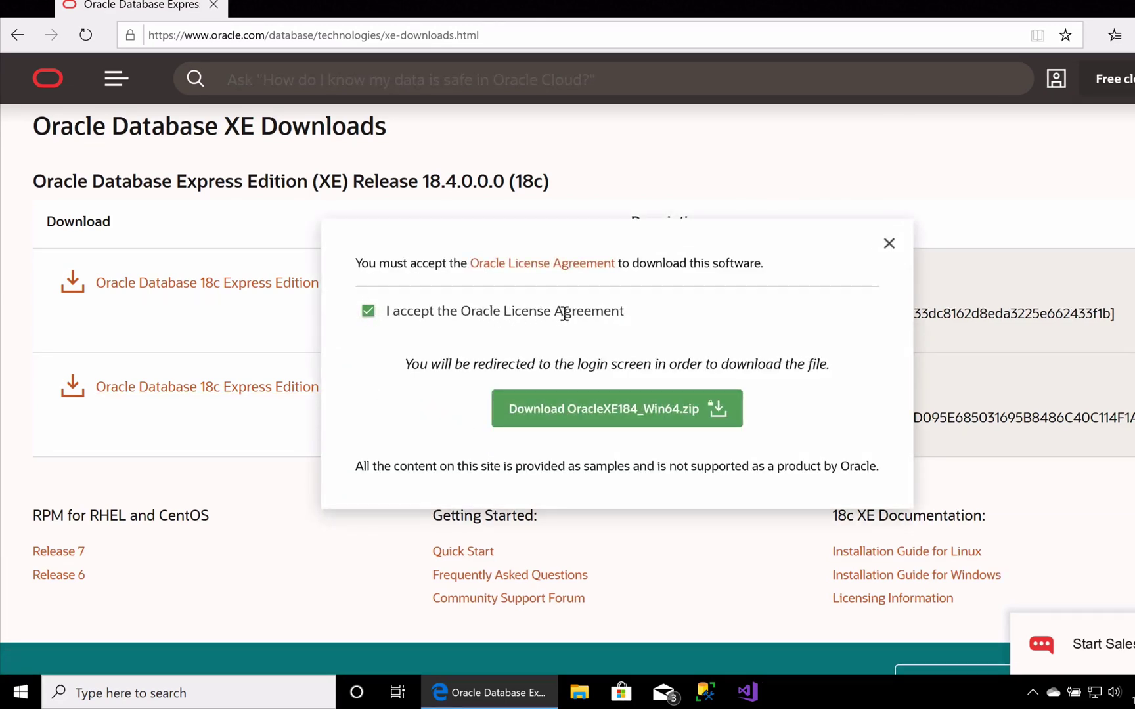
{"action": "left_click", "coordinate": [610, 410]}
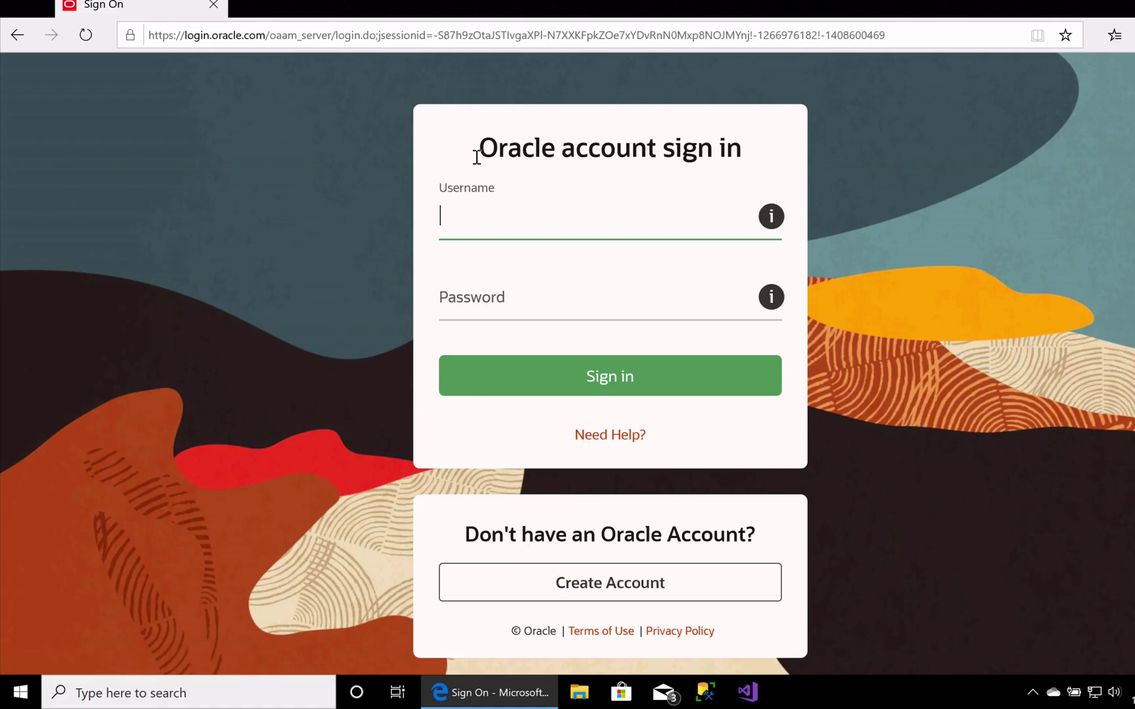
{"action": "key", "text": "Tab"}
{"action": "type", "text": "**********"}
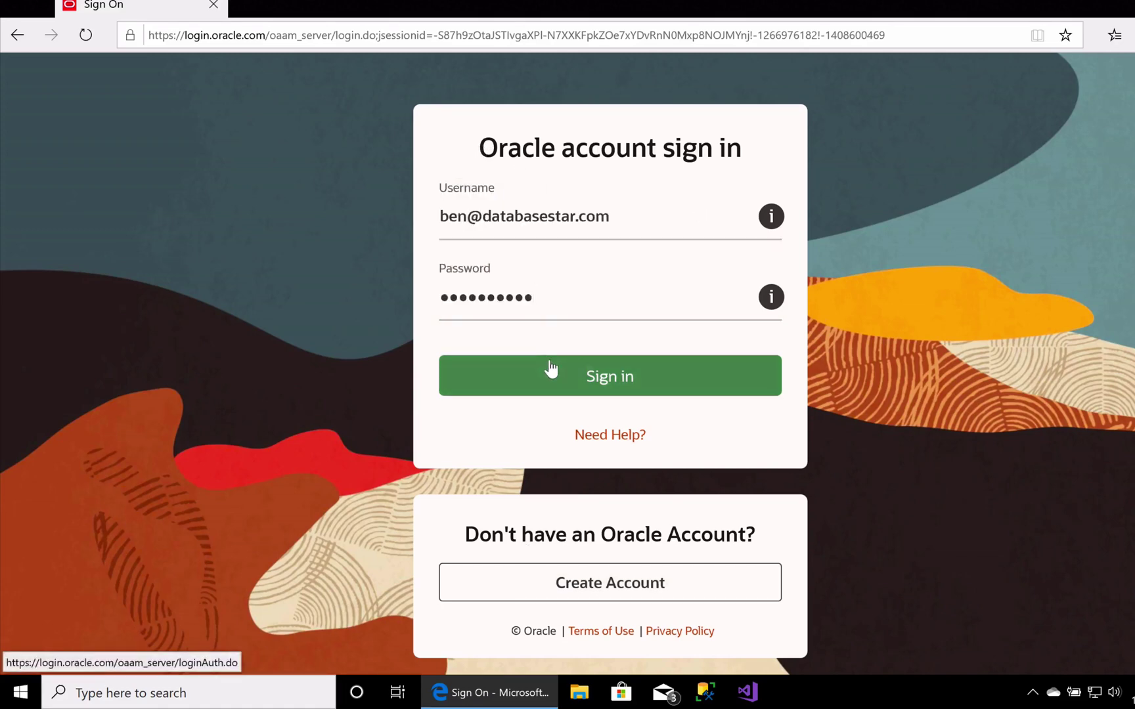
{"action": "left_click", "coordinate": [547, 370]}
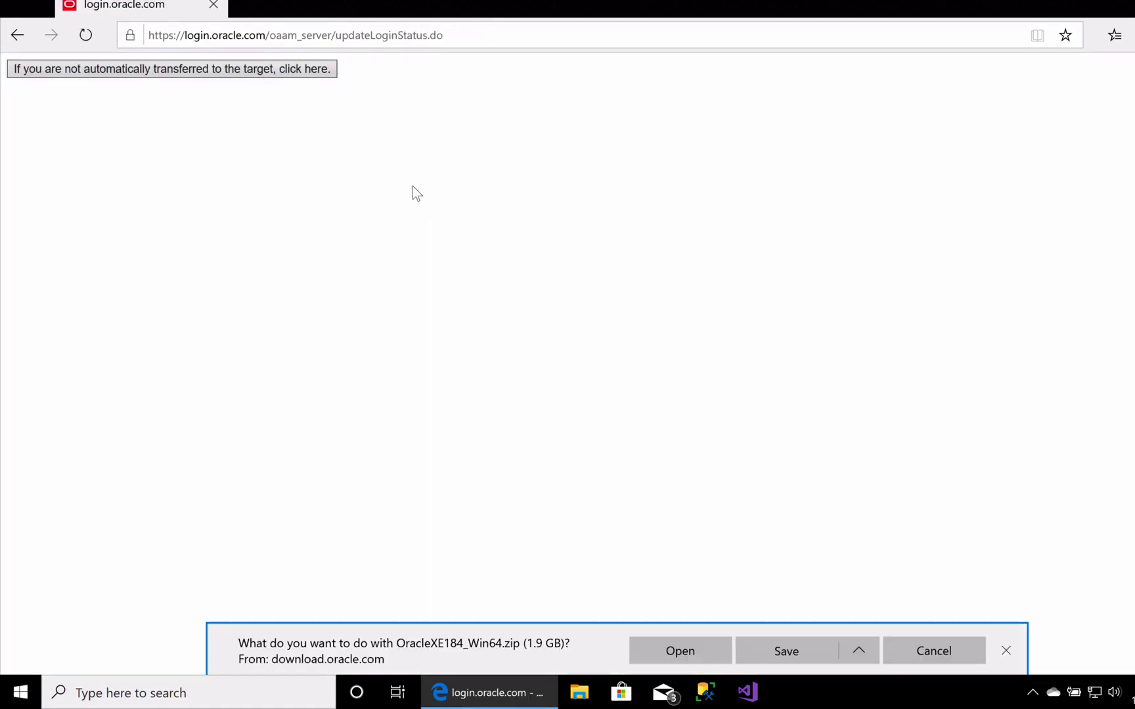
- Use Save as to store OracleXE184_Win64.zip in the Downloads folder
{"action": "left_click", "coordinate": [847, 643]}
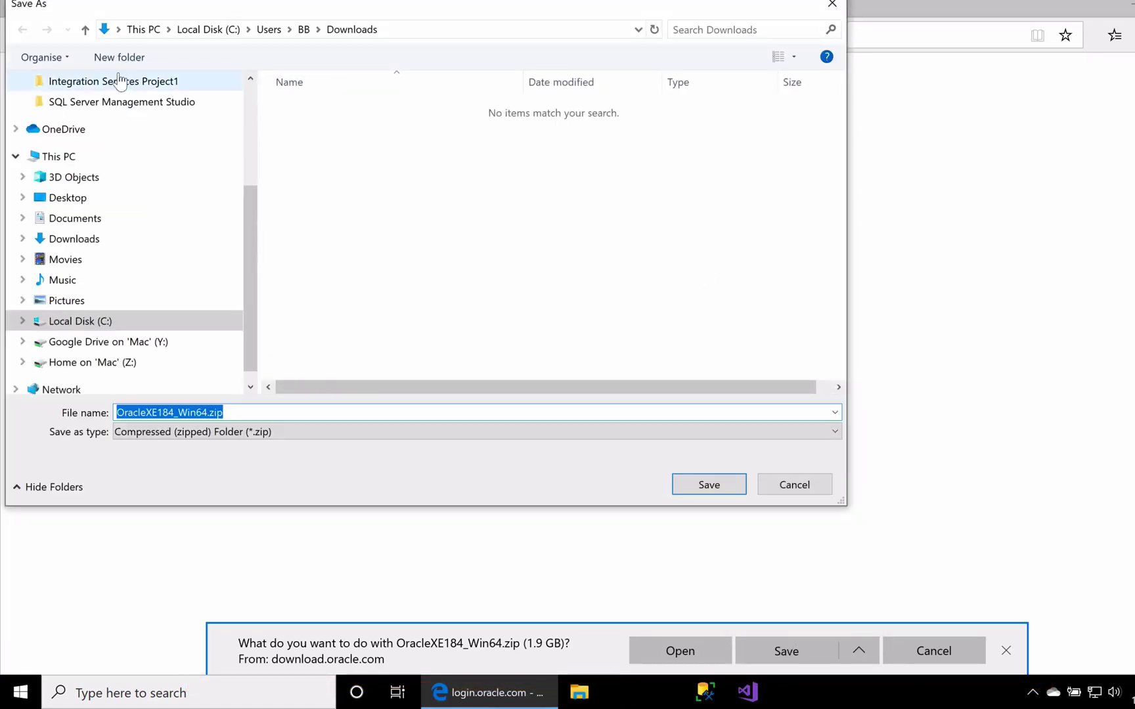
{"action": "left_click", "coordinate": [690, 484]}
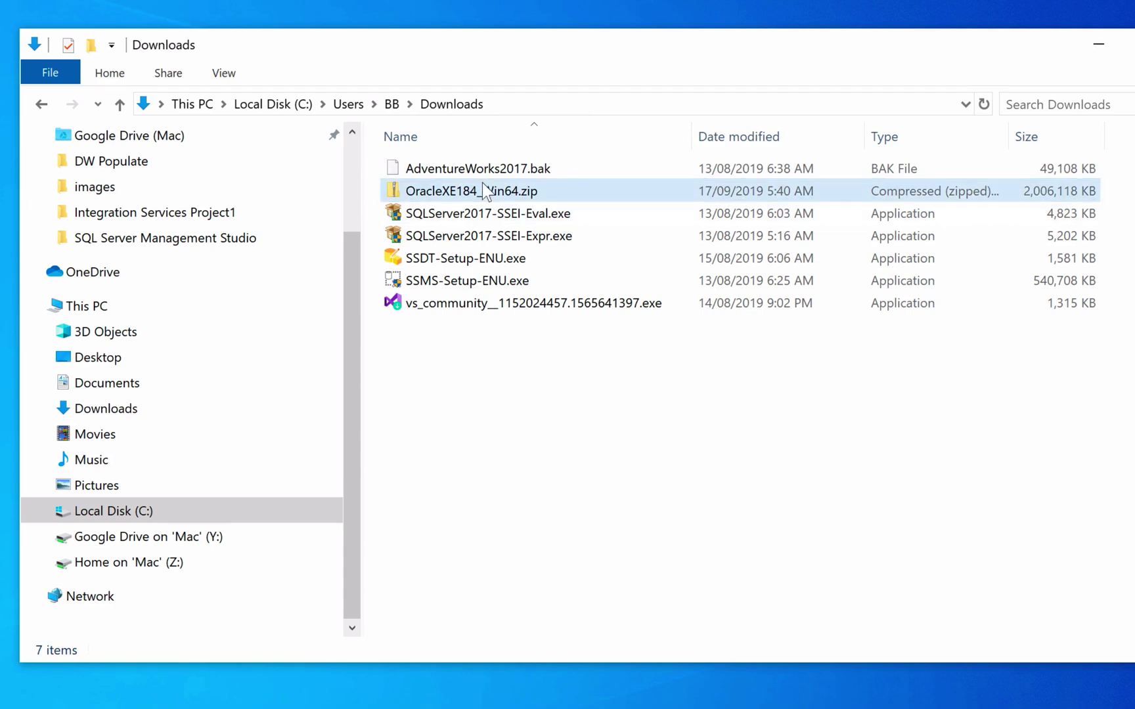
- Extract OracleXE184_Win64.zip into its own folder and run setup.exe
{"action": "left_click", "coordinate": [482, 183]}
{"action": "right_click", "coordinate": [482, 182]}
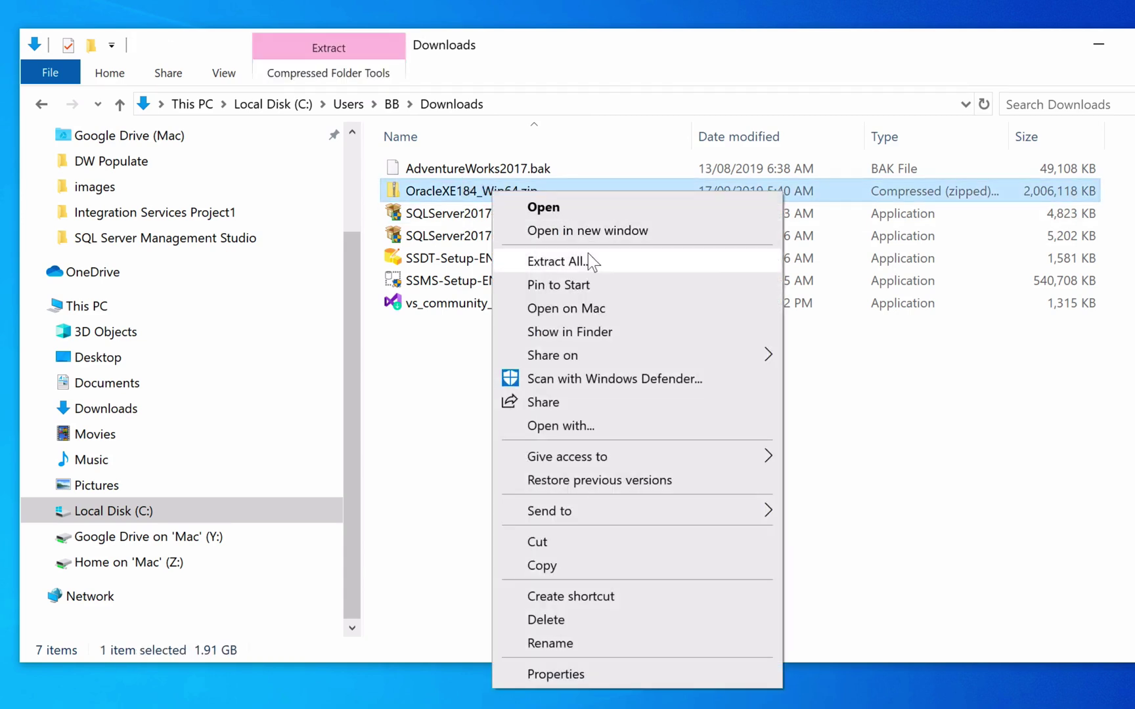
{"action": "left_click", "coordinate": [589, 257]}
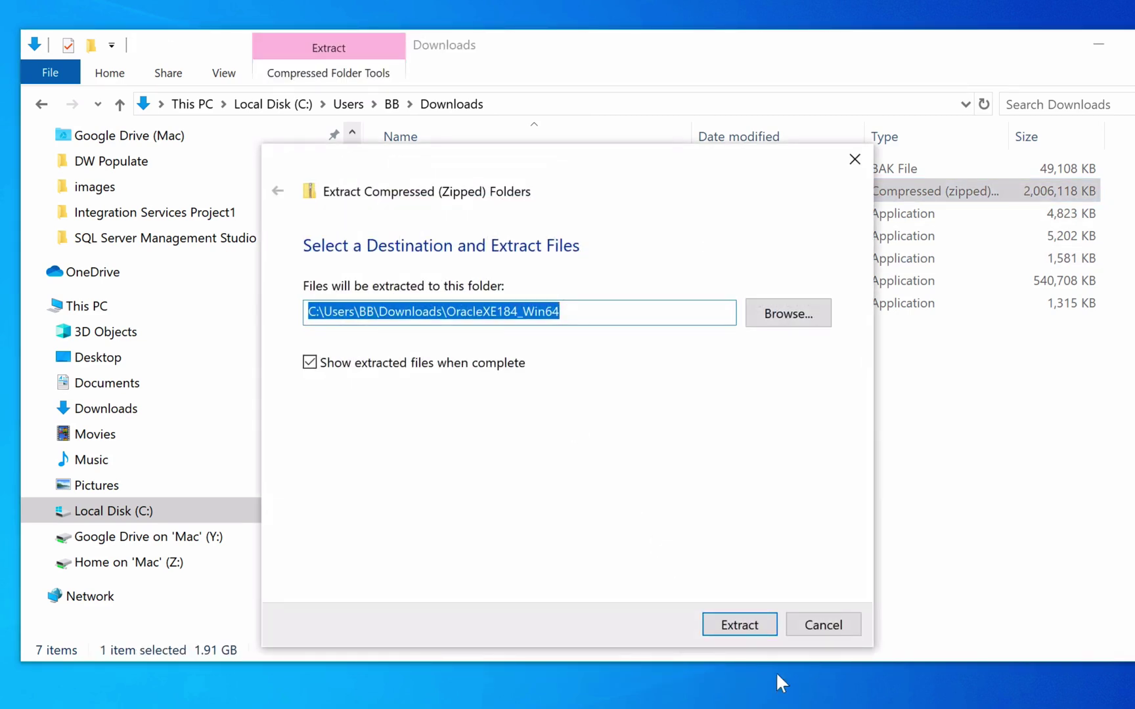
{"action": "left_click", "coordinate": [739, 620]}
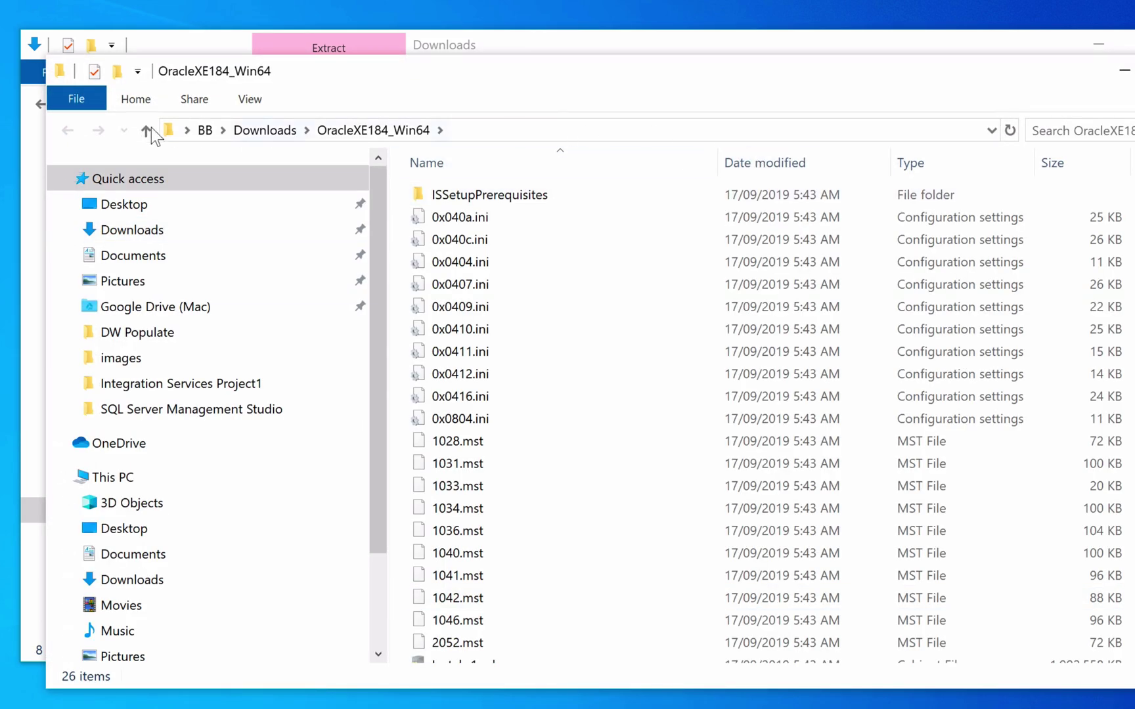
{"action": "scroll", "coordinate": [628, 474], "scroll_direction": "down", "scroll_amount": 3}
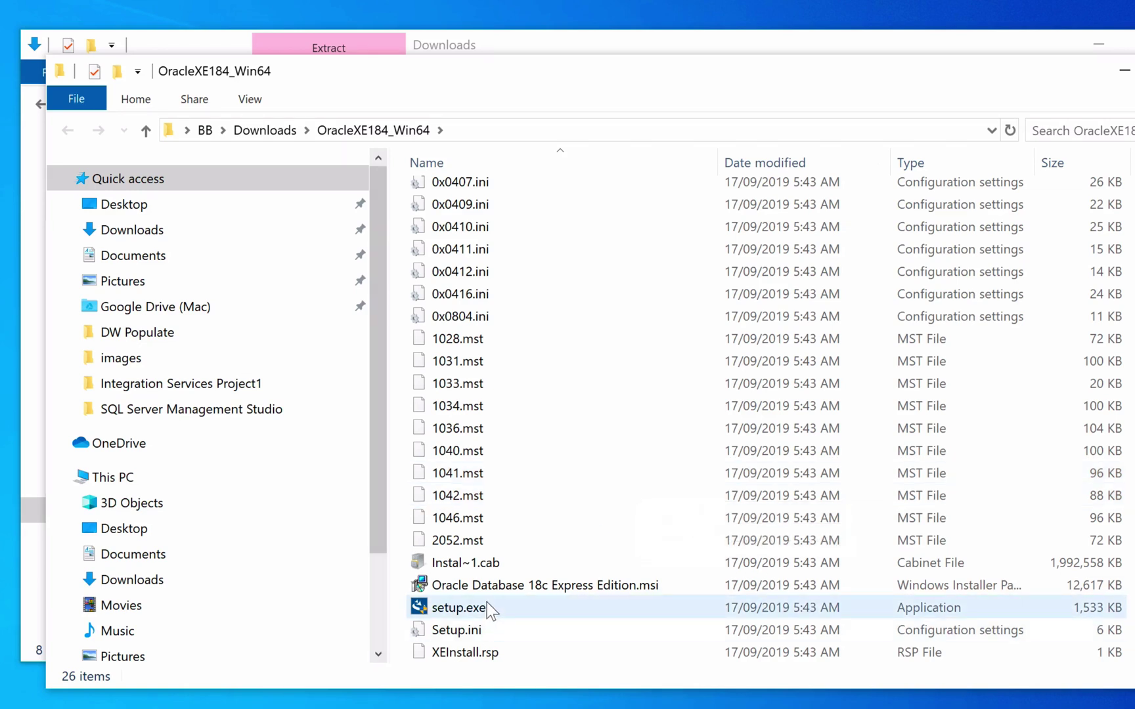
{"action": "double_click", "coordinate": [486, 603]}
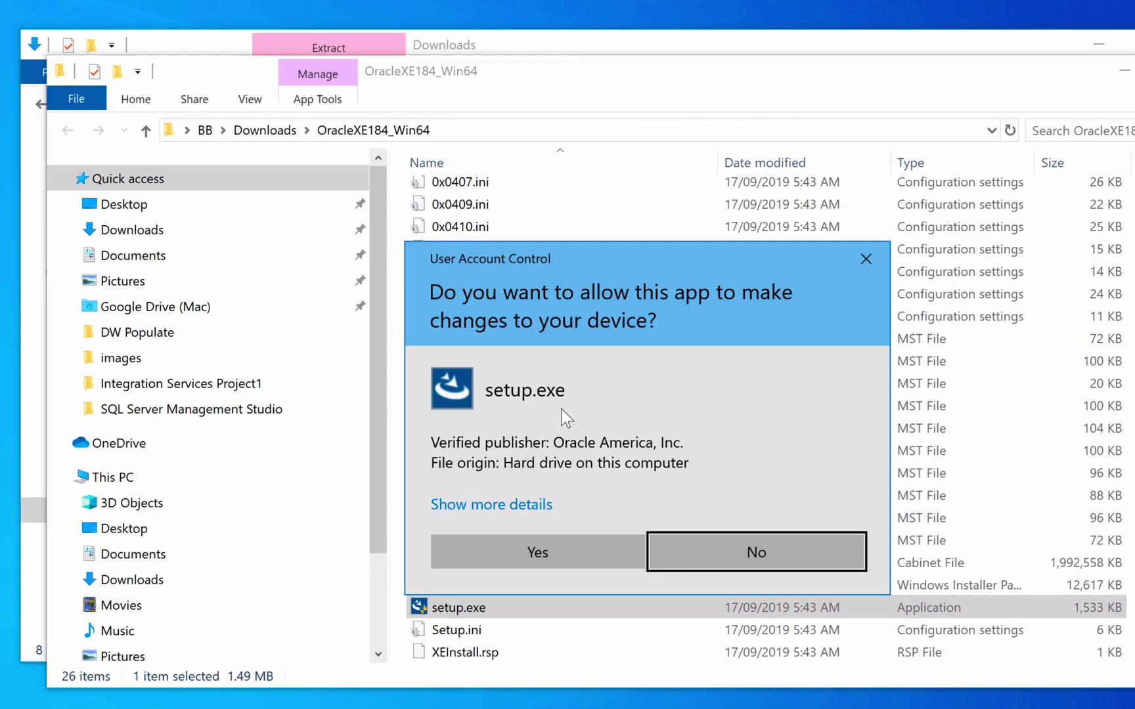
- Approve the UAC prompt, accept the XE licence terms and keep the default install folder
{"action": "left_click", "coordinate": [552, 545]}
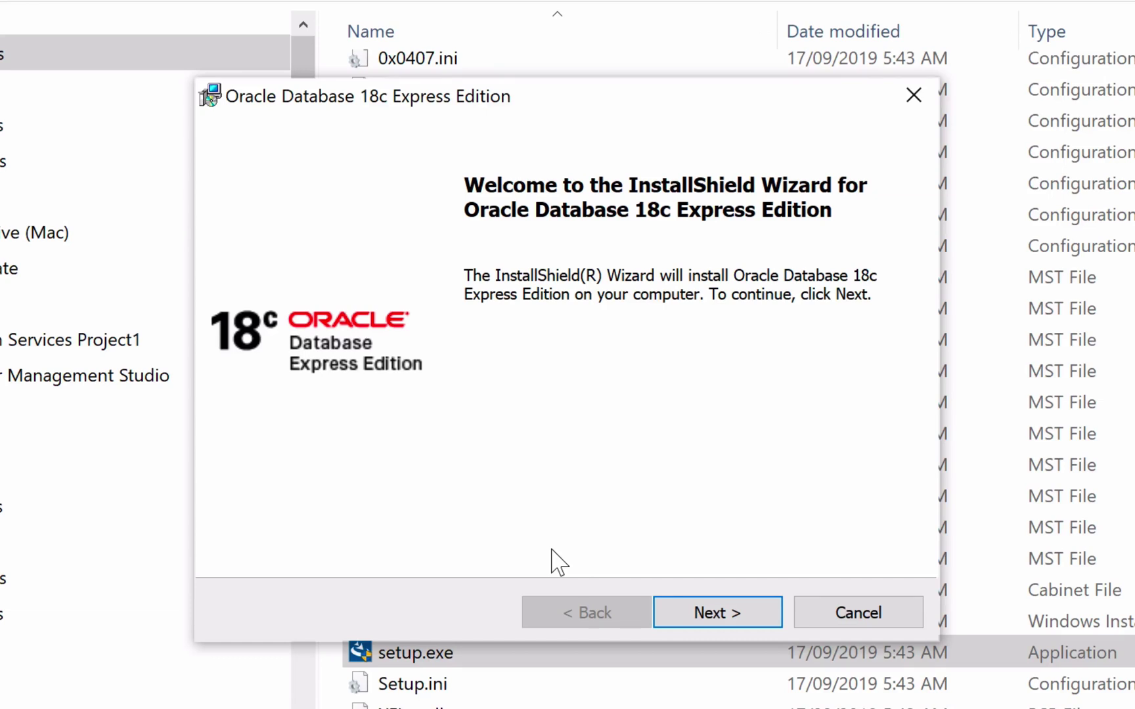
{"action": "left_click", "coordinate": [737, 614]}
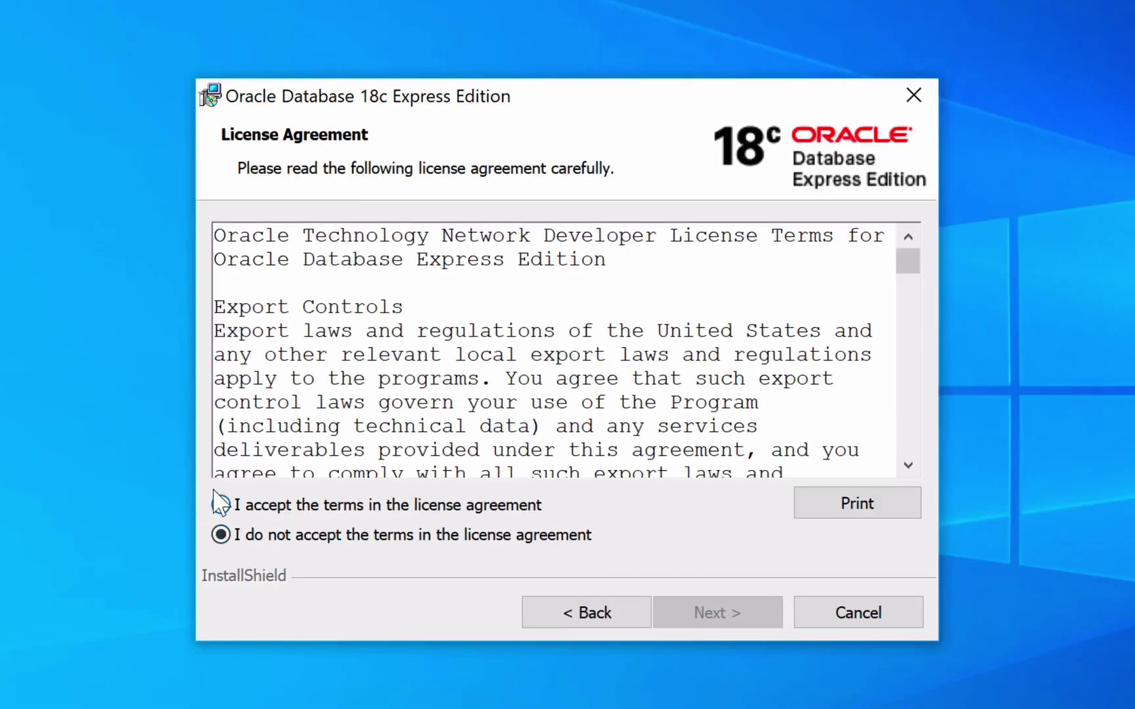
{"action": "left_click", "coordinate": [222, 504]}
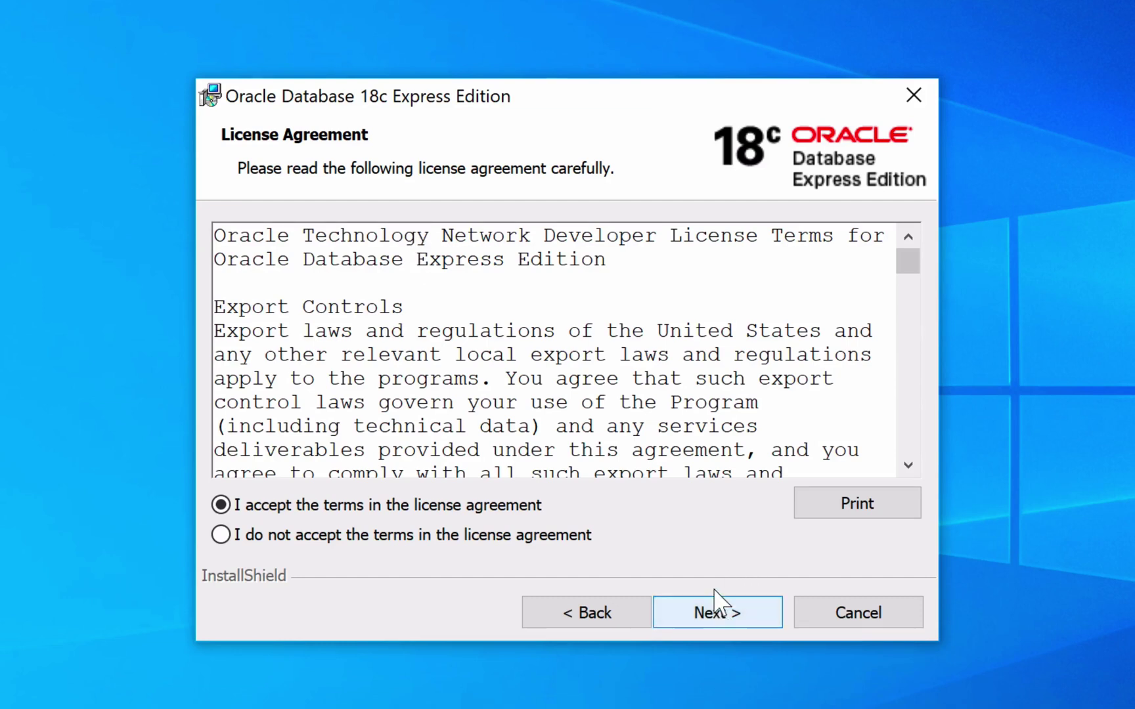
{"action": "left_click", "coordinate": [723, 615]}
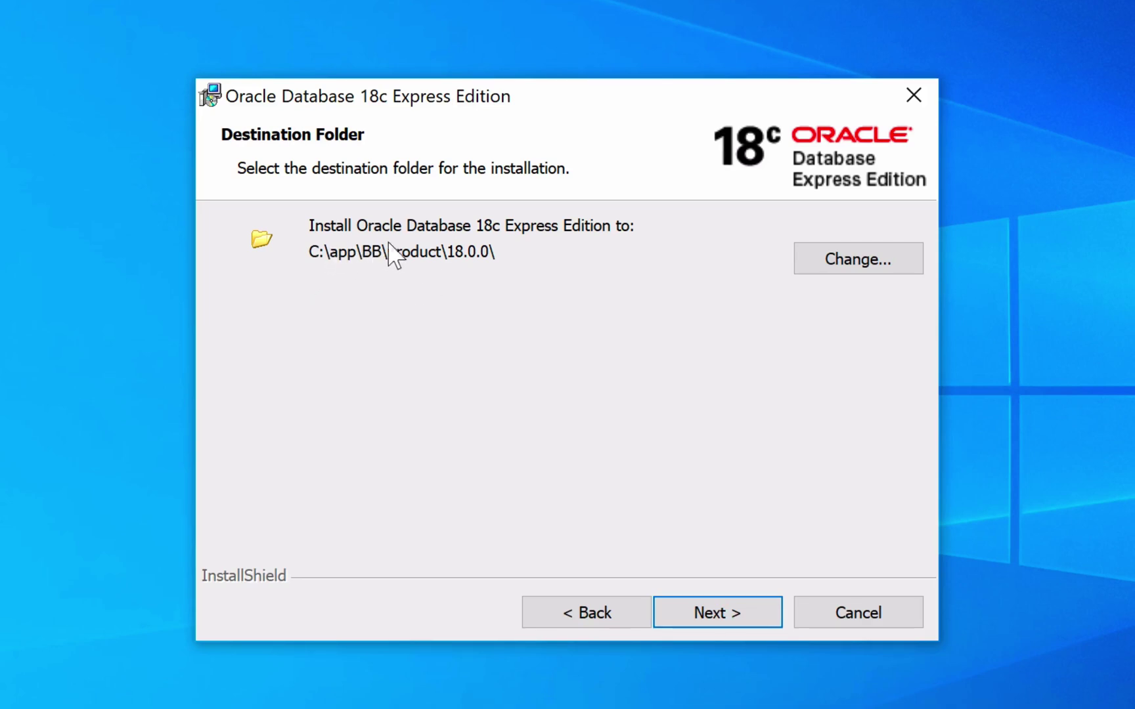
{"action": "left_click", "coordinate": [710, 610]}
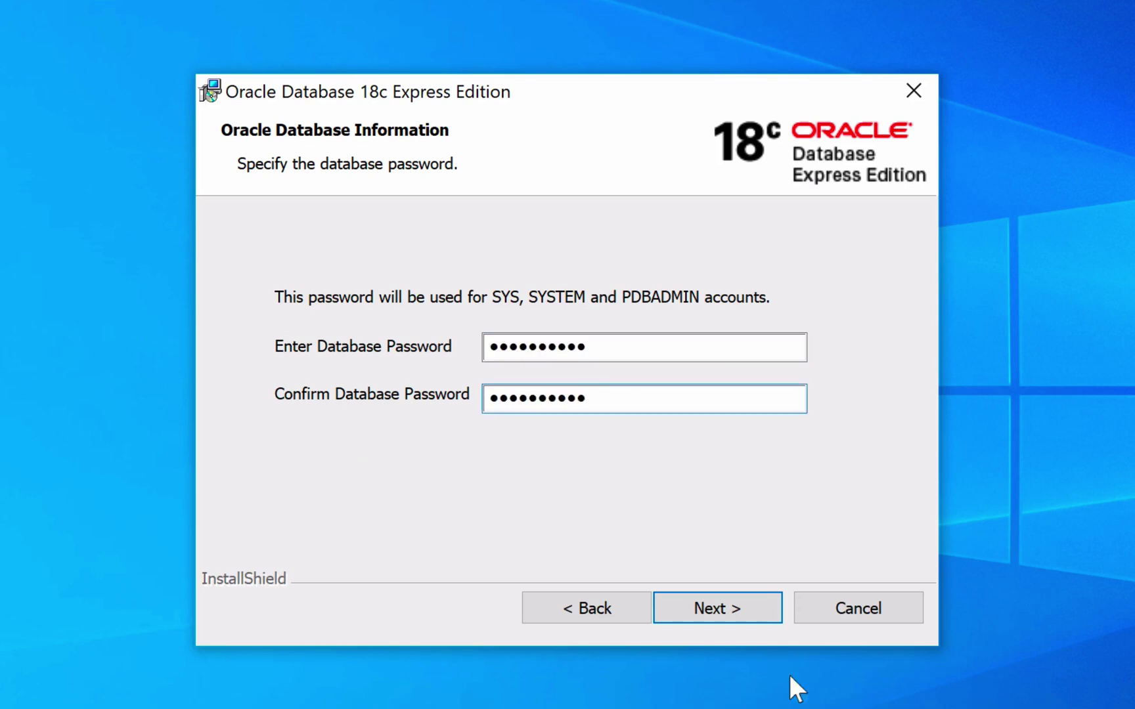
- Confirm the password, install Oracle Database 18c XE from the Summary page, and finish
{"action": "left_click", "coordinate": [701, 605]}
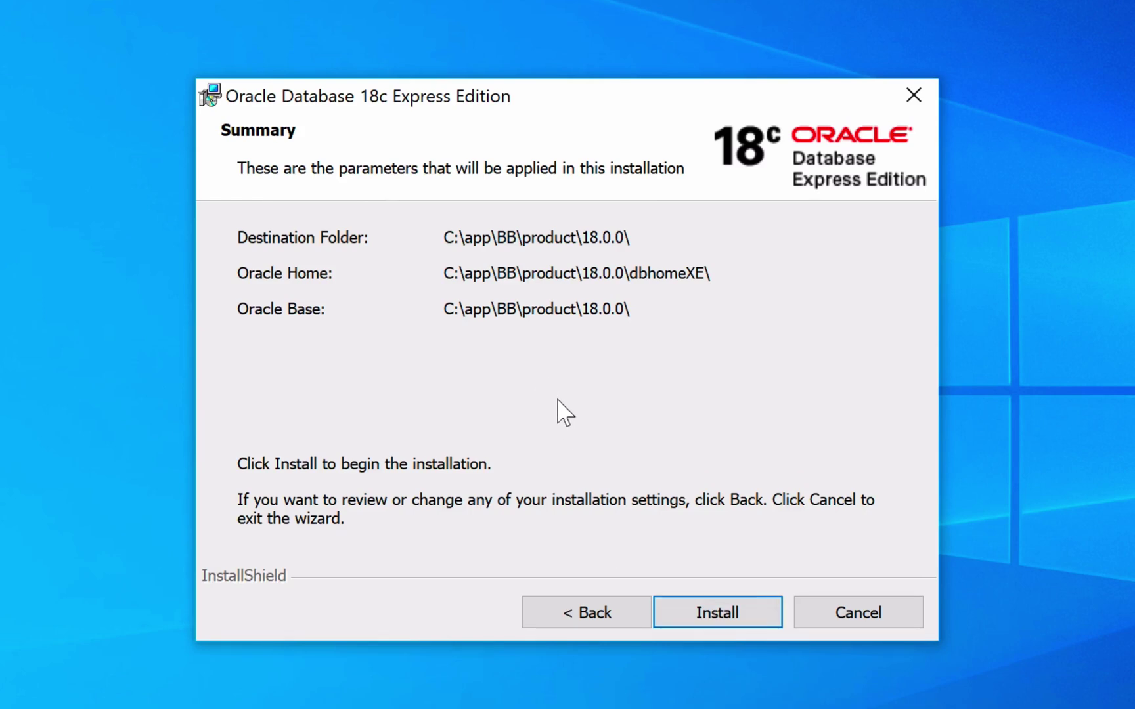
{"action": "left_click", "coordinate": [706, 614]}
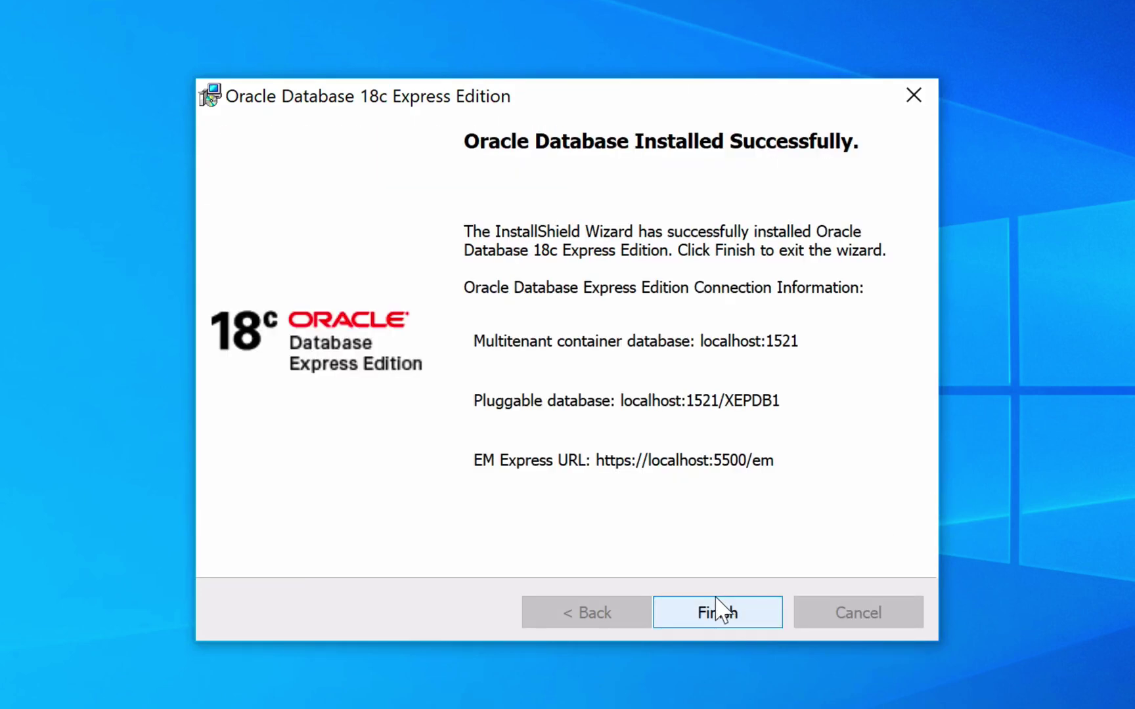
{"action": "left_click", "coordinate": [734, 616]}
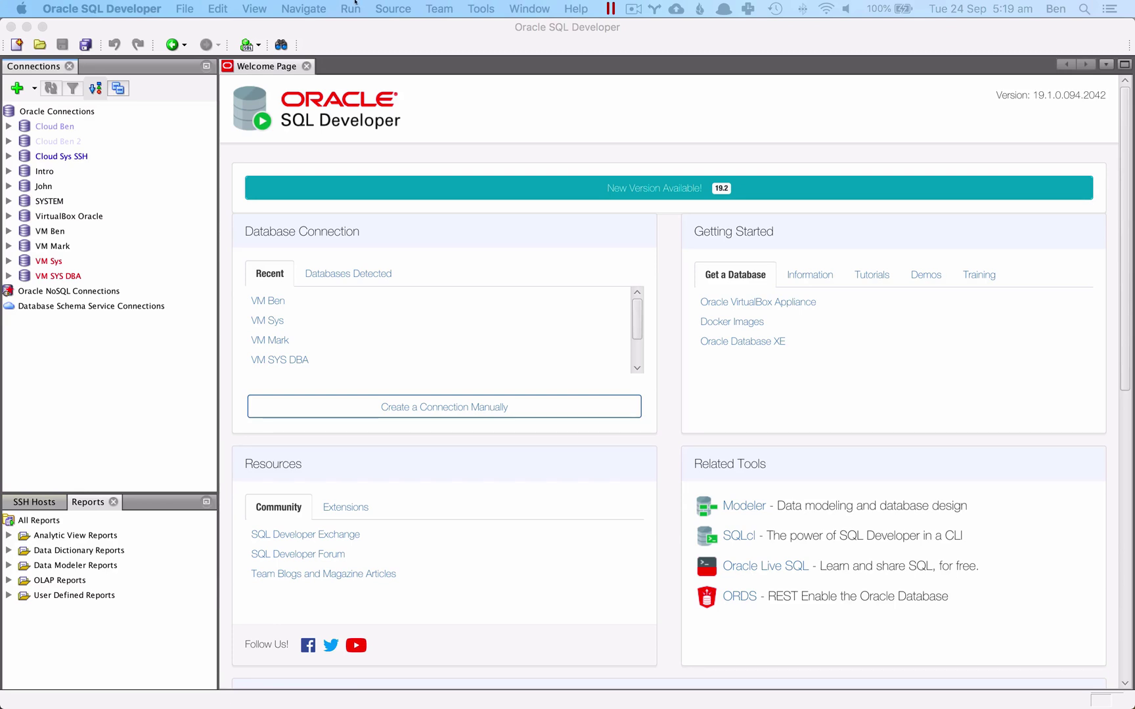
- Start a new connection in SQL Developer, prefilled with localhost, port 1521 and SID xe
{"action": "left_click", "coordinate": [418, 49]}
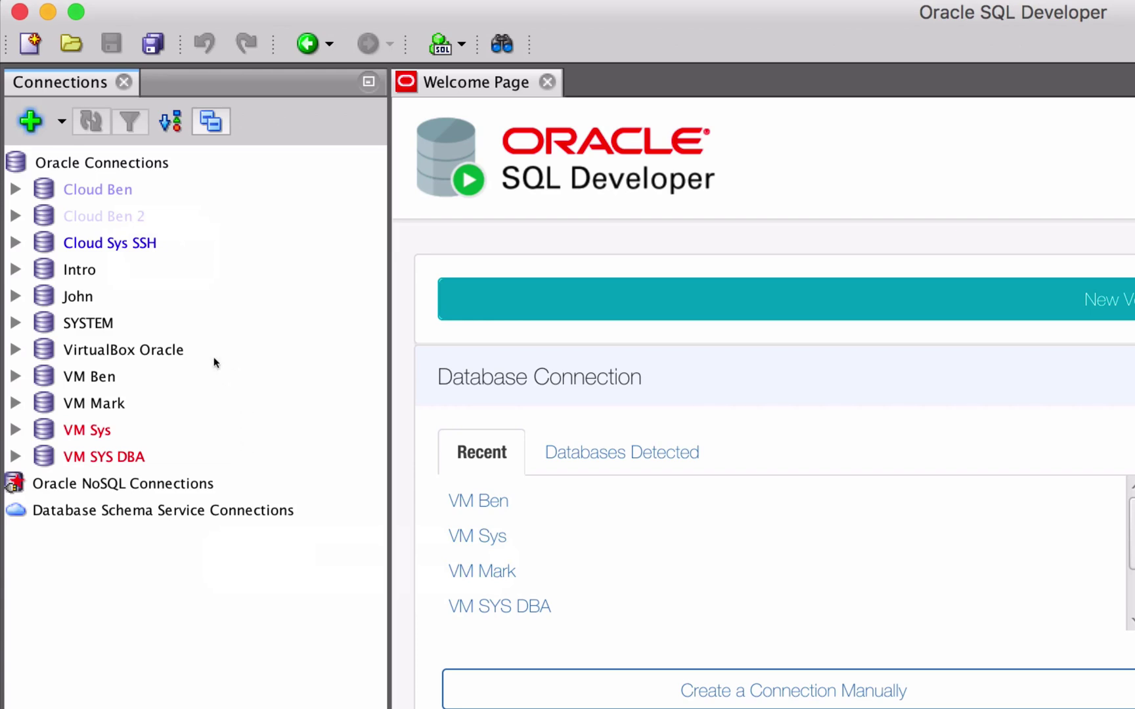
{"action": "left_click", "coordinate": [27, 122]}
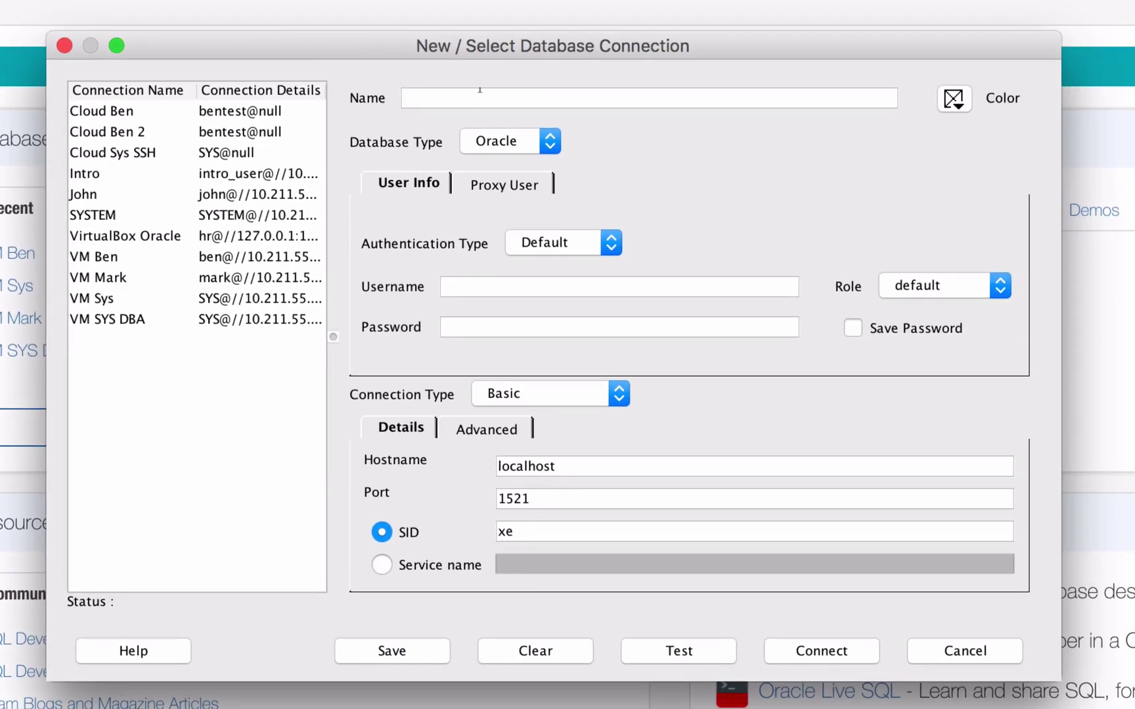
- Enter 'Test 18' as the connection name and choose red from the colour palette
{"action": "left_click", "coordinate": [480, 93]}
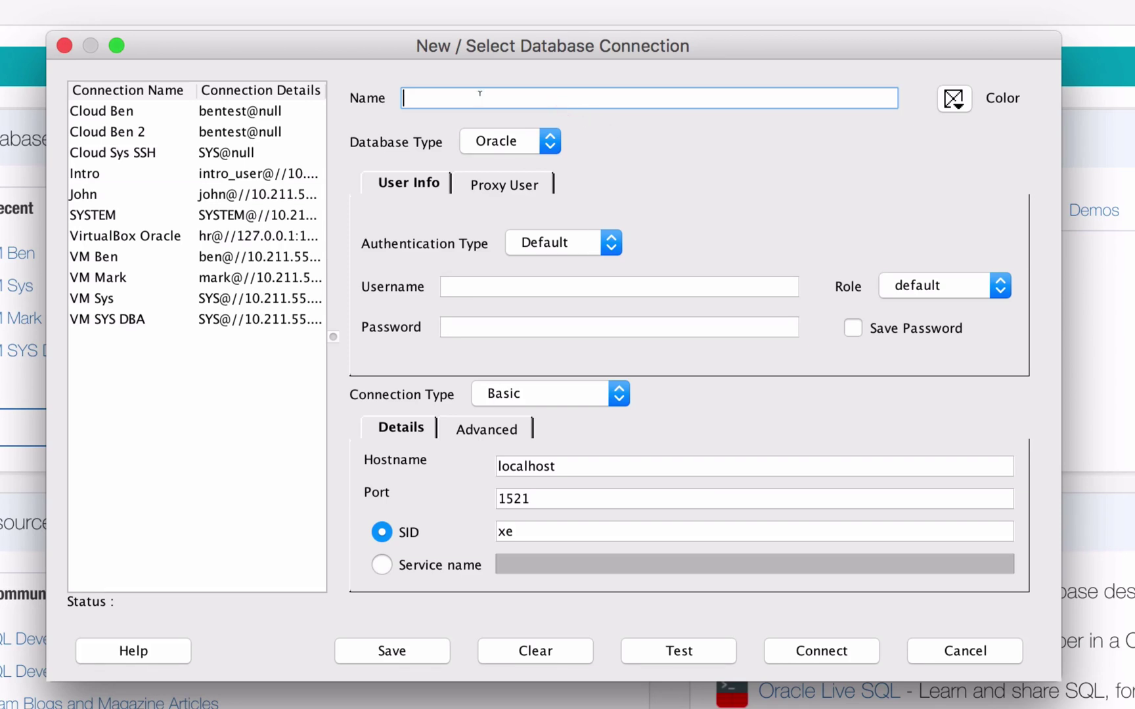
{"action": "type", "text": "Test 18"}
{"action": "left_click", "coordinate": [952, 99]}
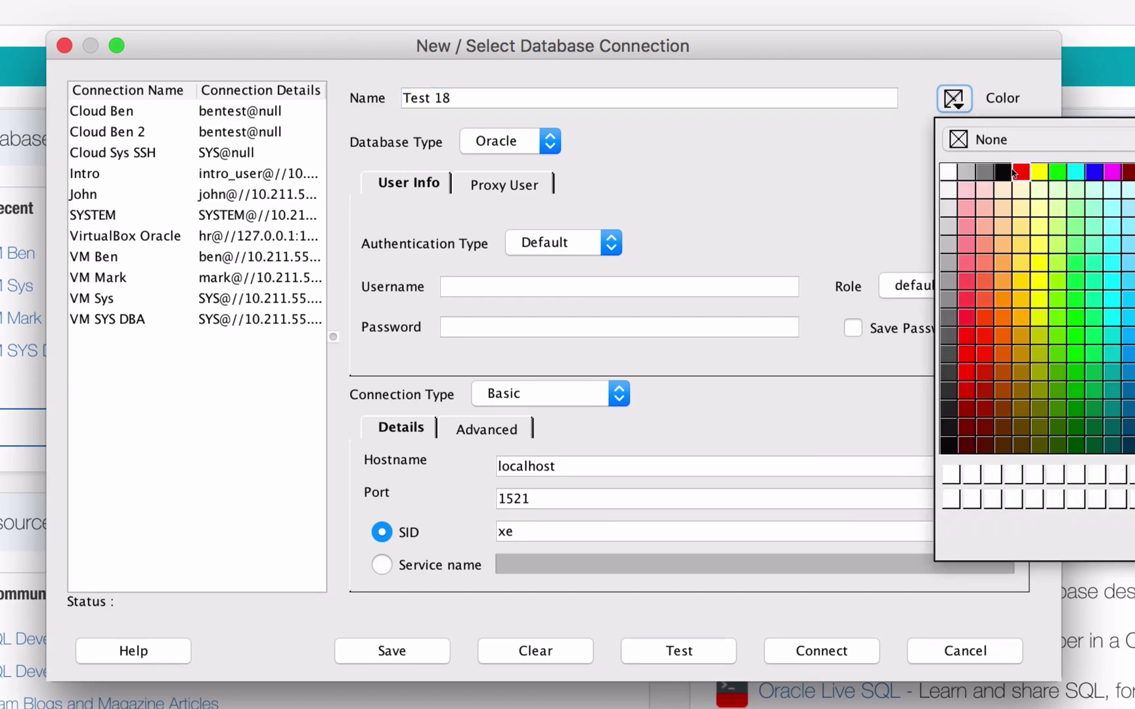
{"action": "left_click", "coordinate": [1013, 171]}
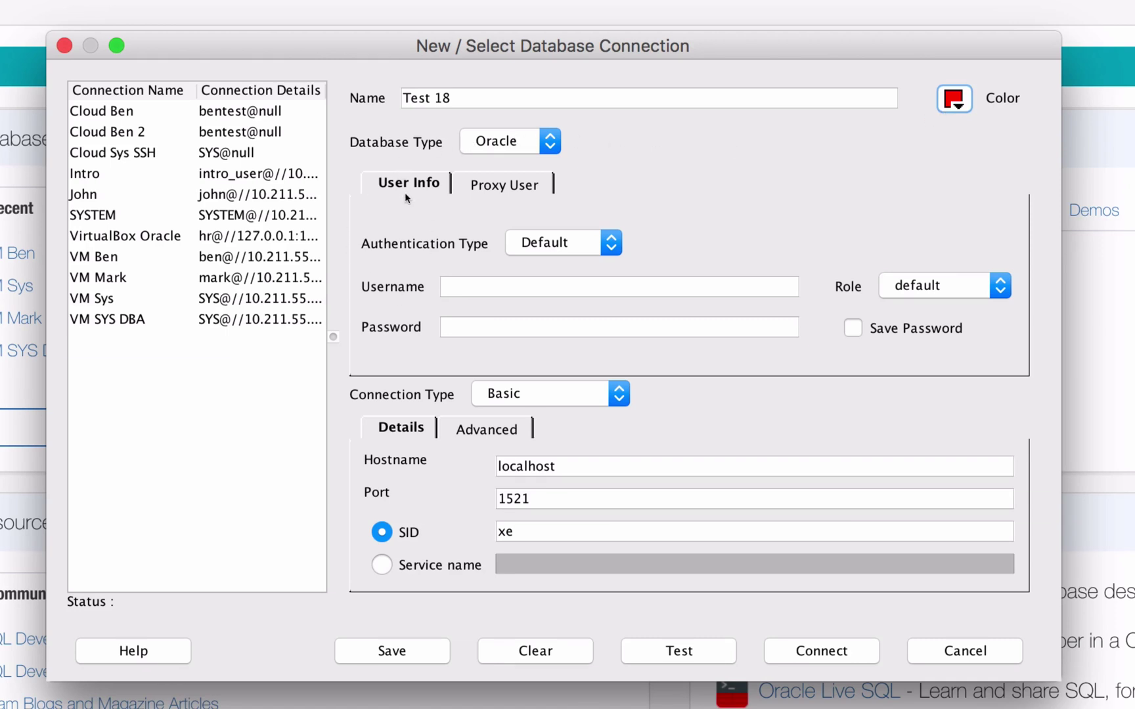
- Set username SYS with role SYSDBA, enter the database password, and select the localhost hostname
{"action": "left_click", "coordinate": [583, 296]}
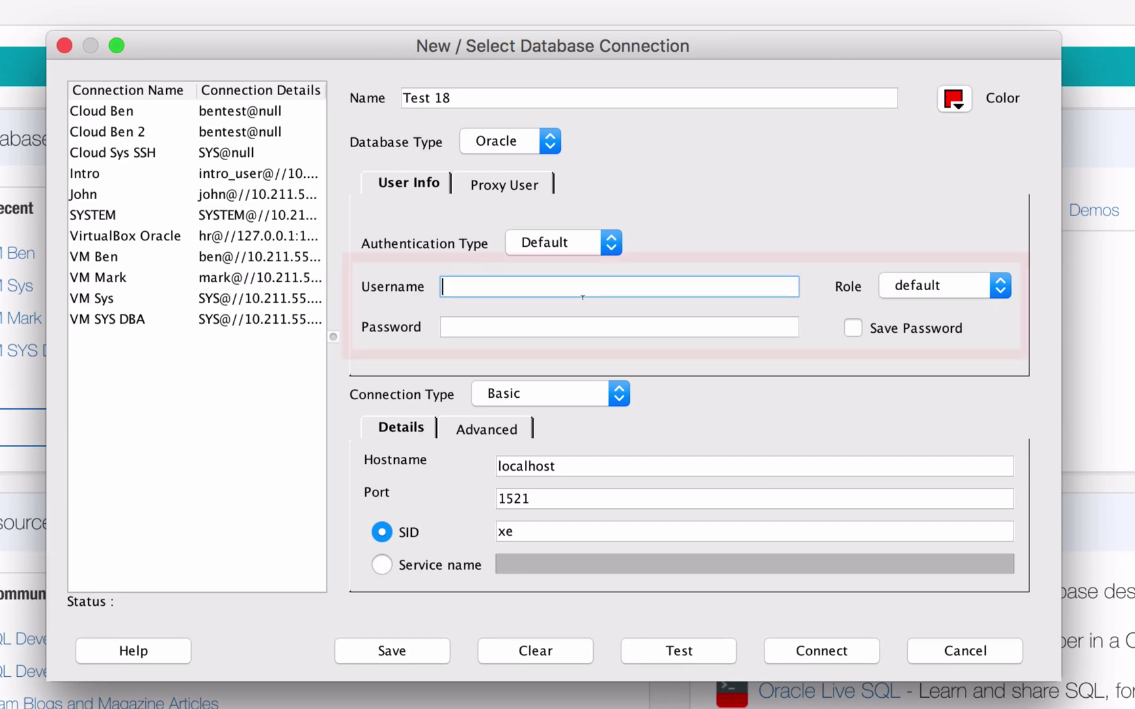
{"action": "type", "text": "SYS"}
{"action": "left_click", "coordinate": [913, 285]}
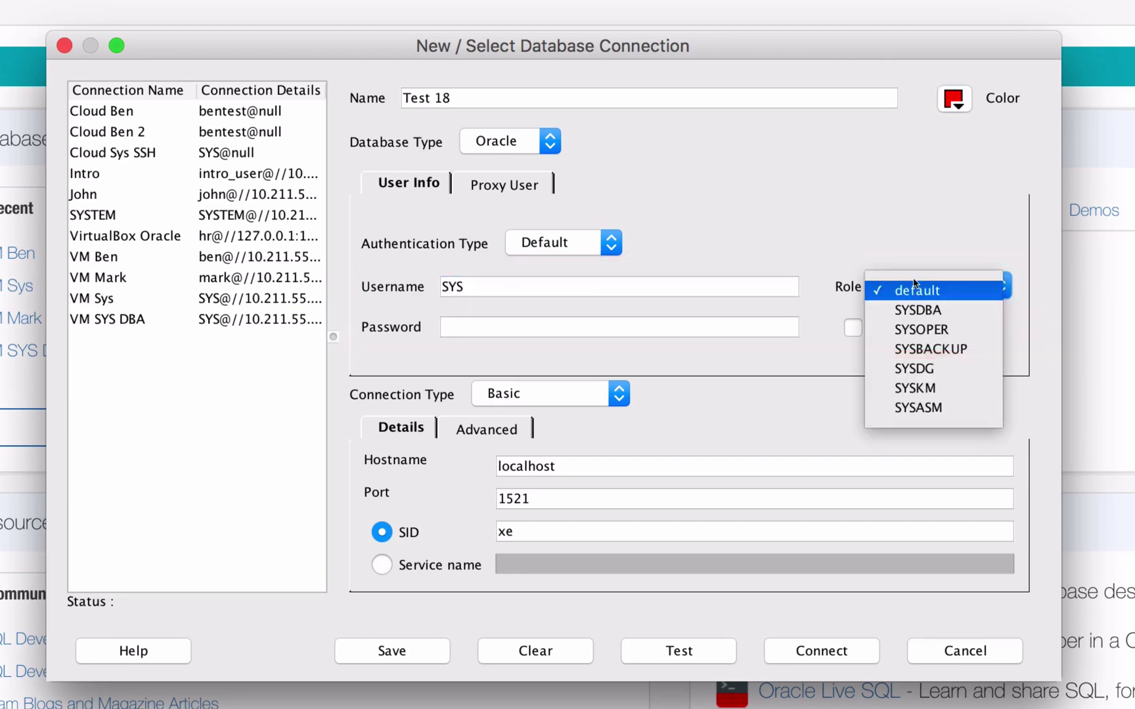
{"action": "left_click", "coordinate": [918, 309]}
{"action": "left_click", "coordinate": [482, 335]}
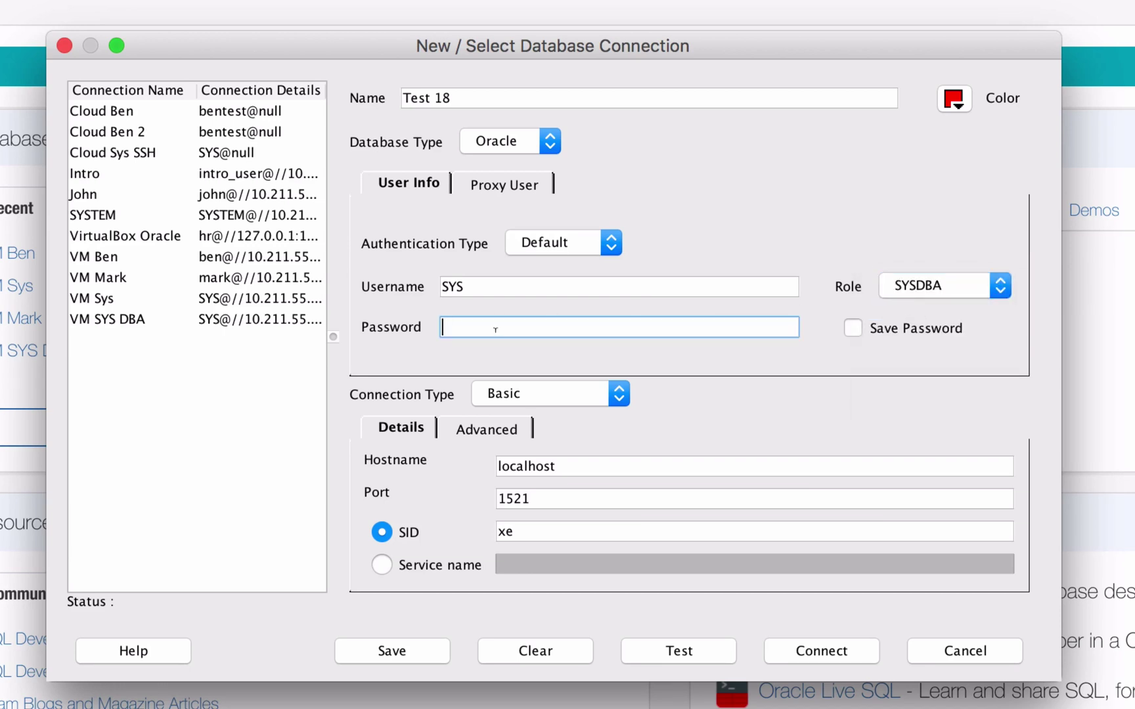
{"action": "type", "text": "••••••••••"}
{"action": "key", "text": "Tab"}
{"action": "left_click", "coordinate": [588, 468]}
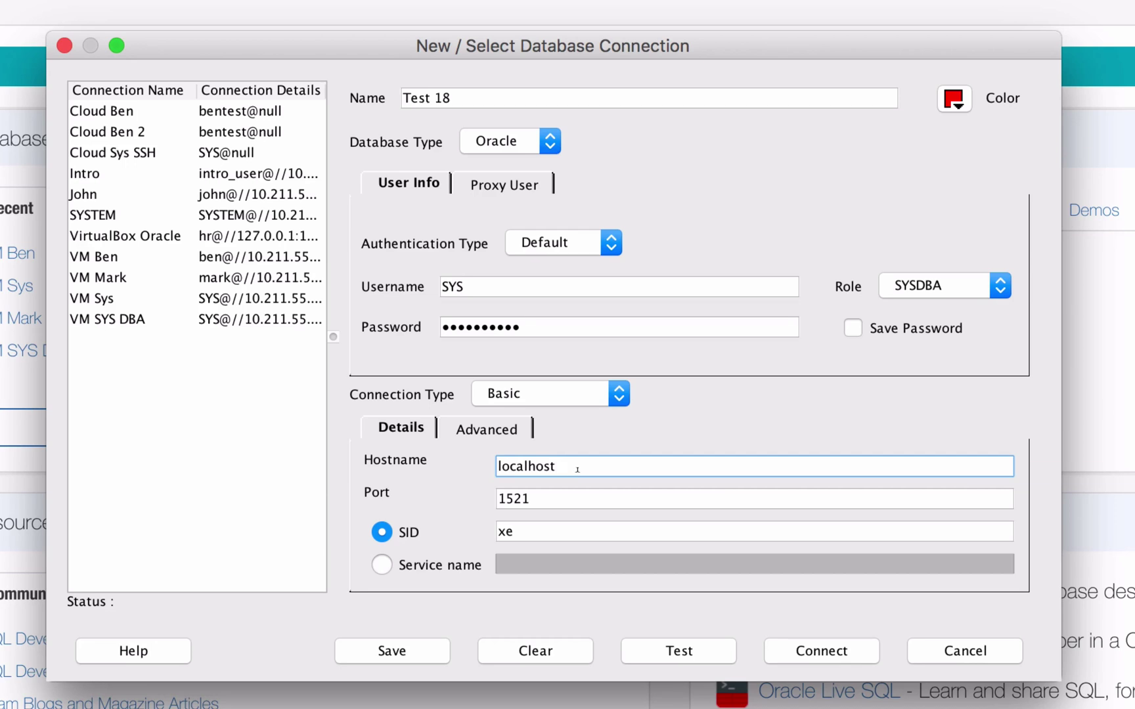
{"action": "double_click", "coordinate": [577, 469]}
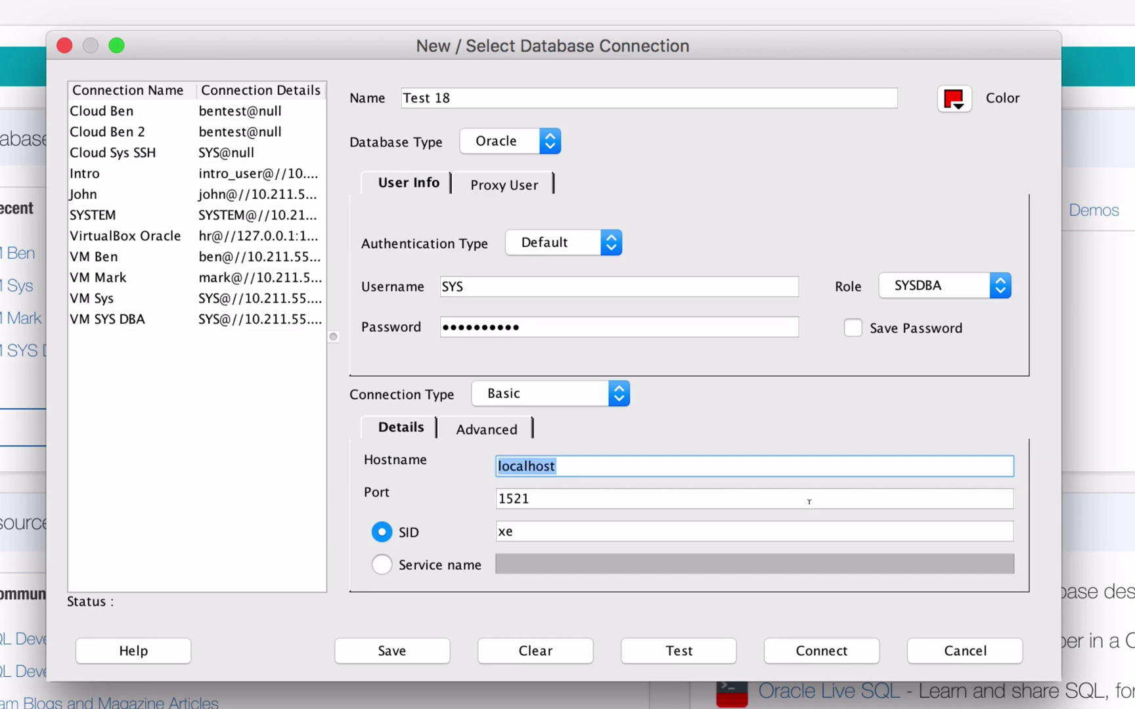
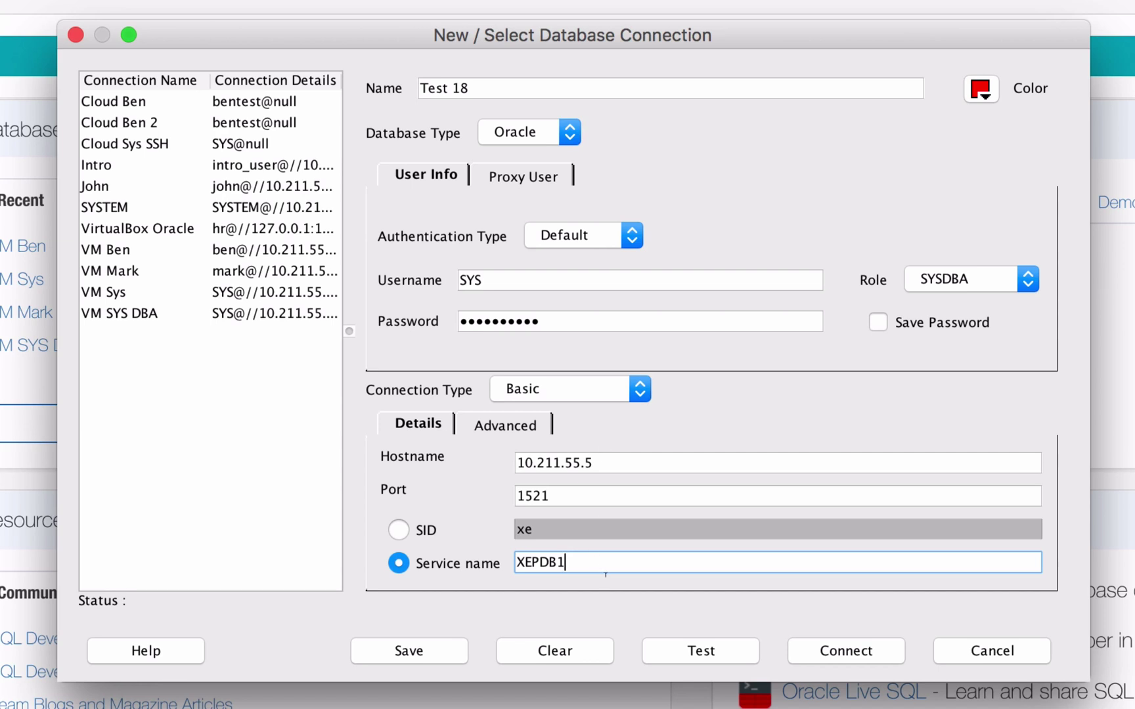
- Test the Test 18 connection until it reports Success, then save it
{"action": "left_click", "coordinate": [690, 645]}
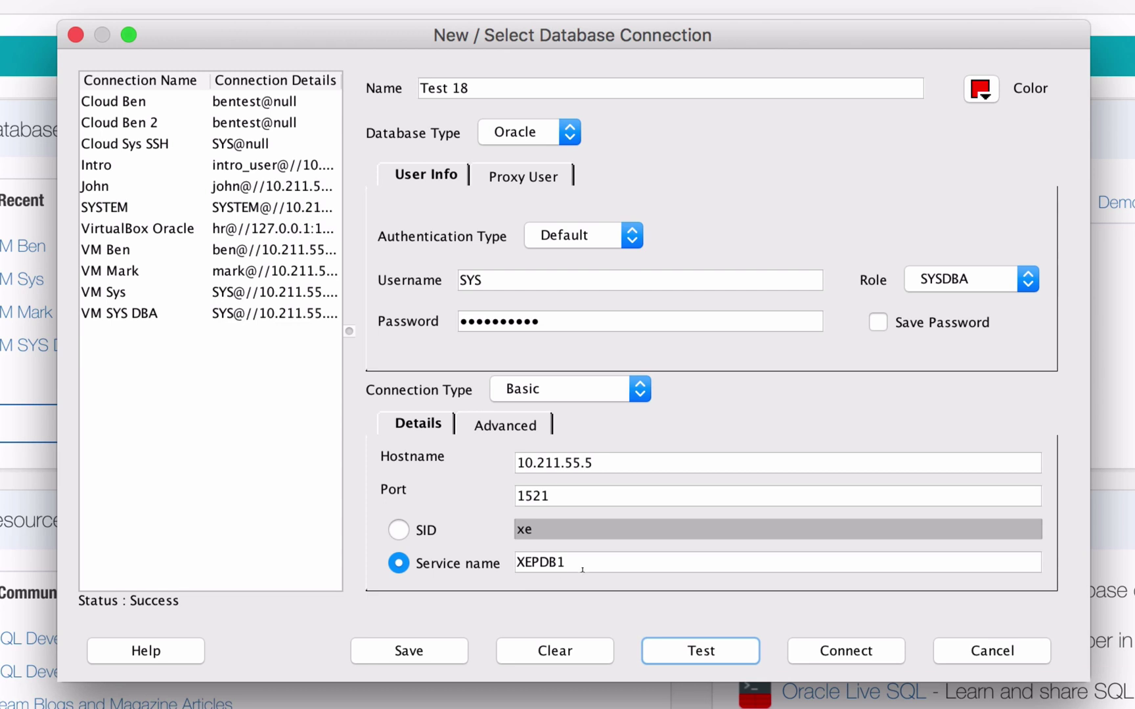
{"action": "left_click", "coordinate": [407, 651]}
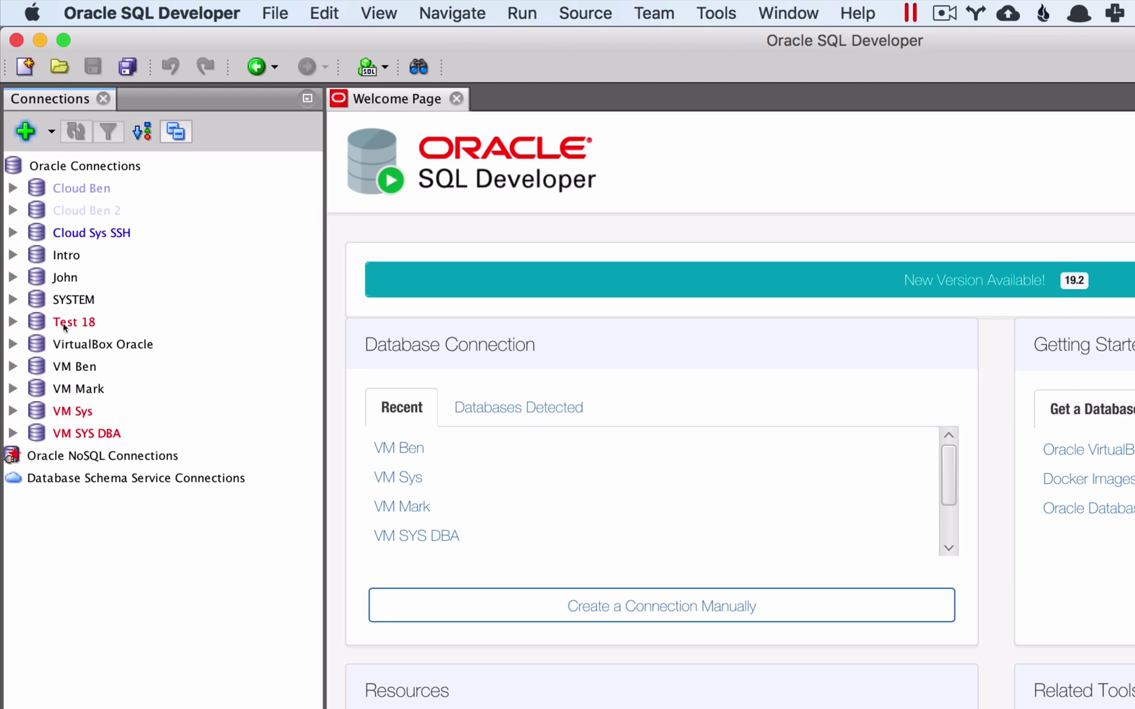
- Connect to Test 18 from the Connections panel, entering the SYS password when prompted
{"action": "double_click", "coordinate": [64, 322]}
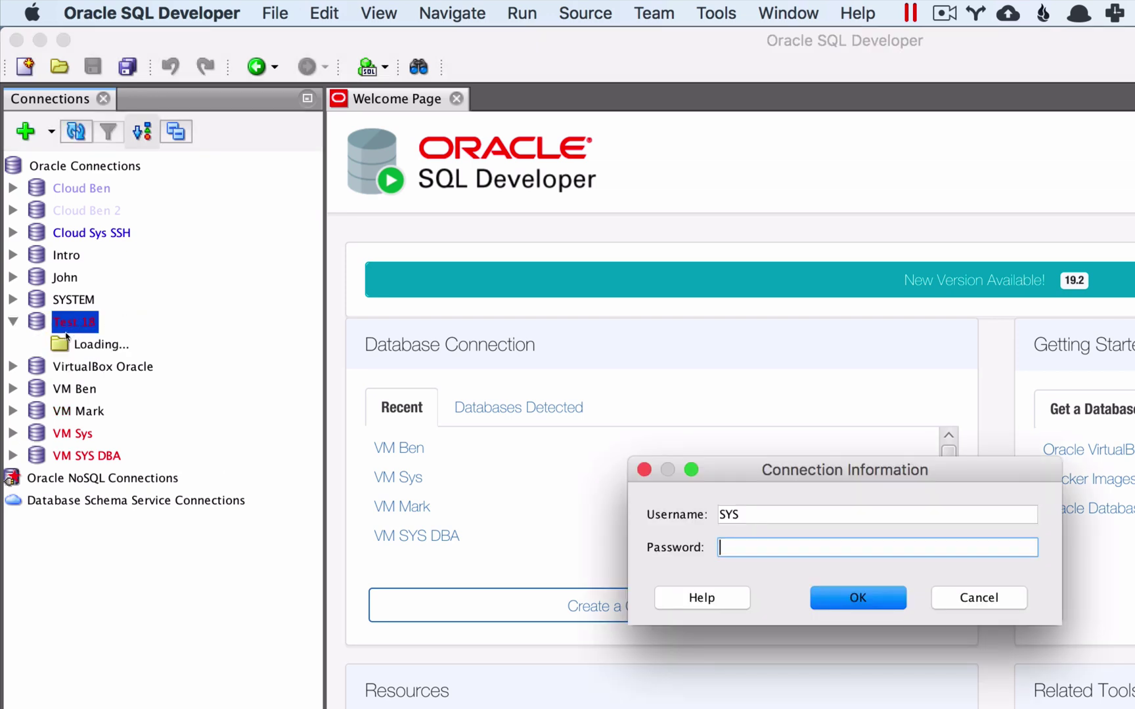
{"action": "type", "text": "••••••••••"}
{"action": "left_click", "coordinate": [866, 600]}
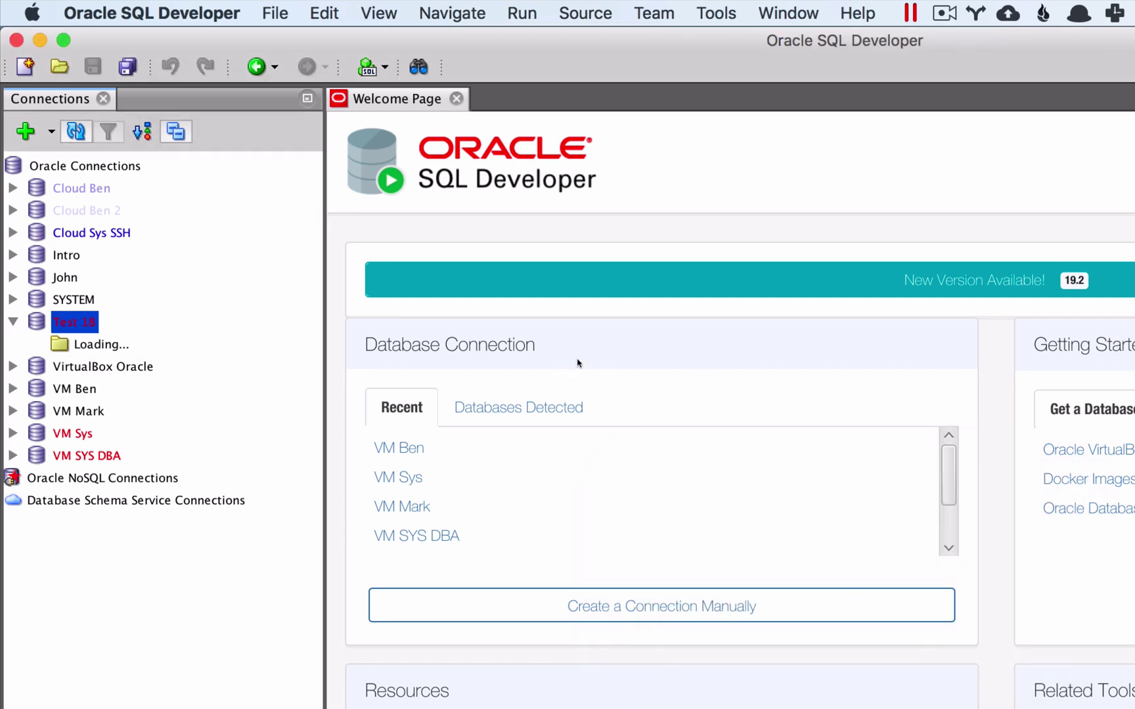